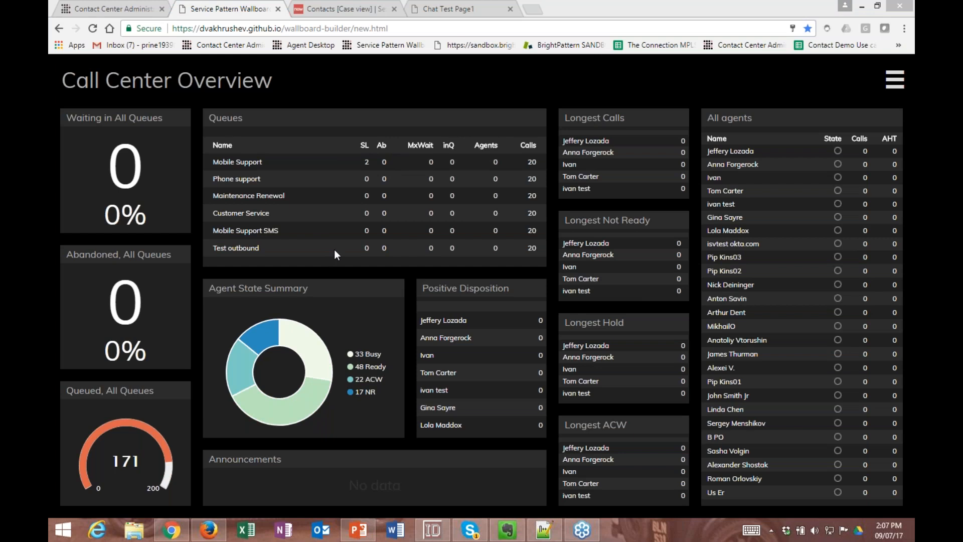
# - Switch the displayed wallboard from Call Center Overview to Multi-Center Wallboard
pyautogui.click(287, 83)
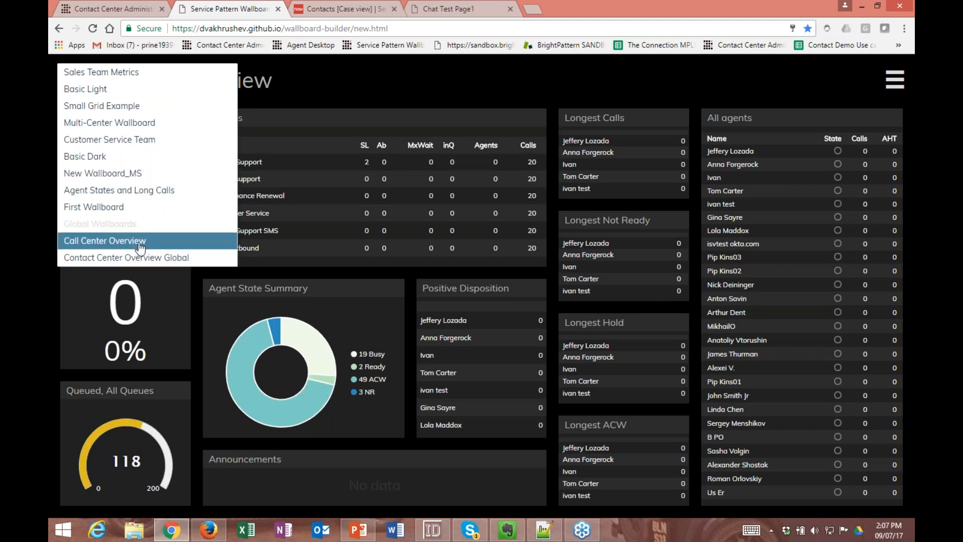
pyautogui.click(333, 86)
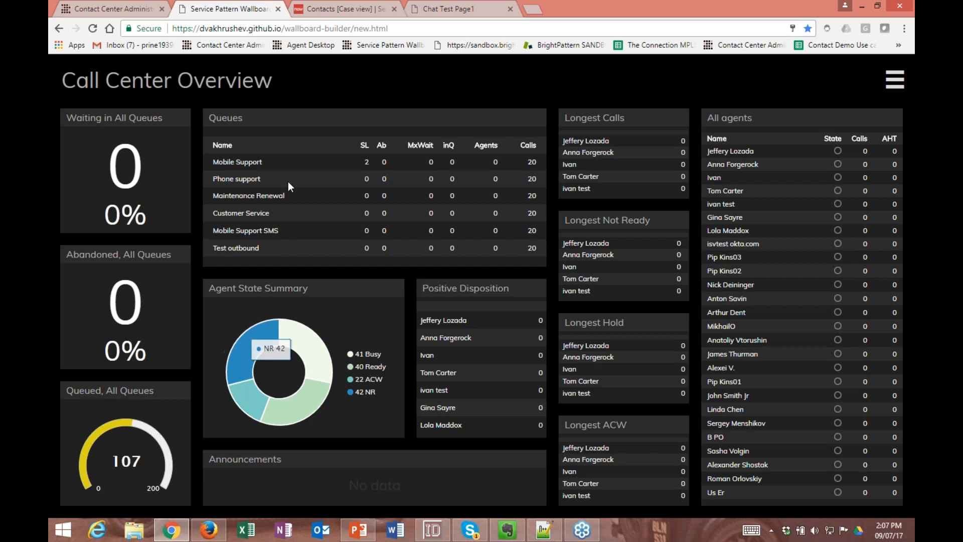
pyautogui.click(292, 82)
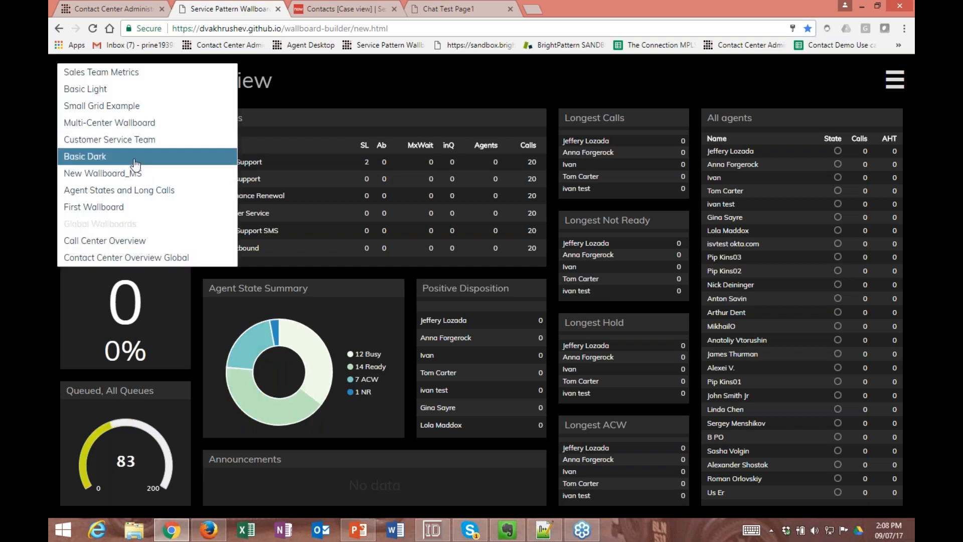
pyautogui.click(137, 124)
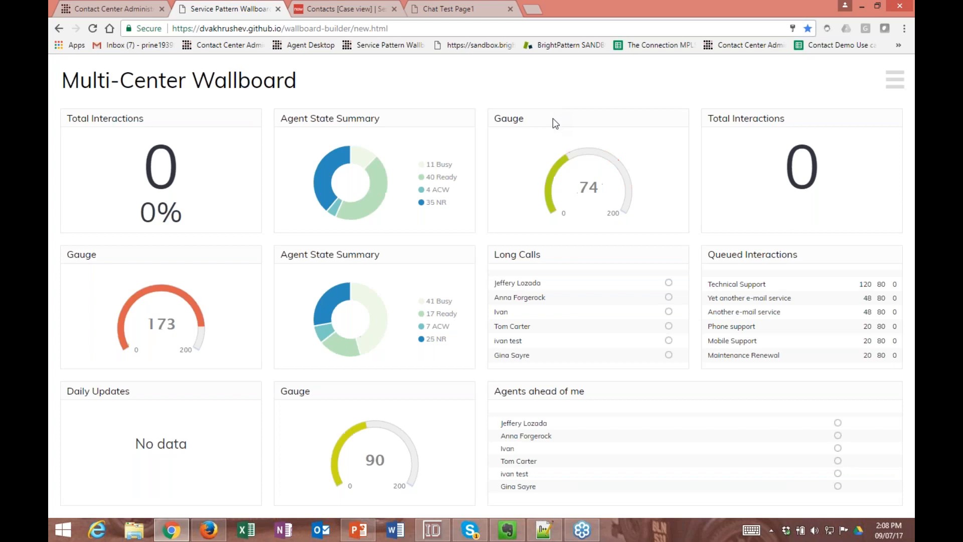
# - Open the Multi-Center Wallboard for editing and place the cursor in its title
pyautogui.click(895, 85)
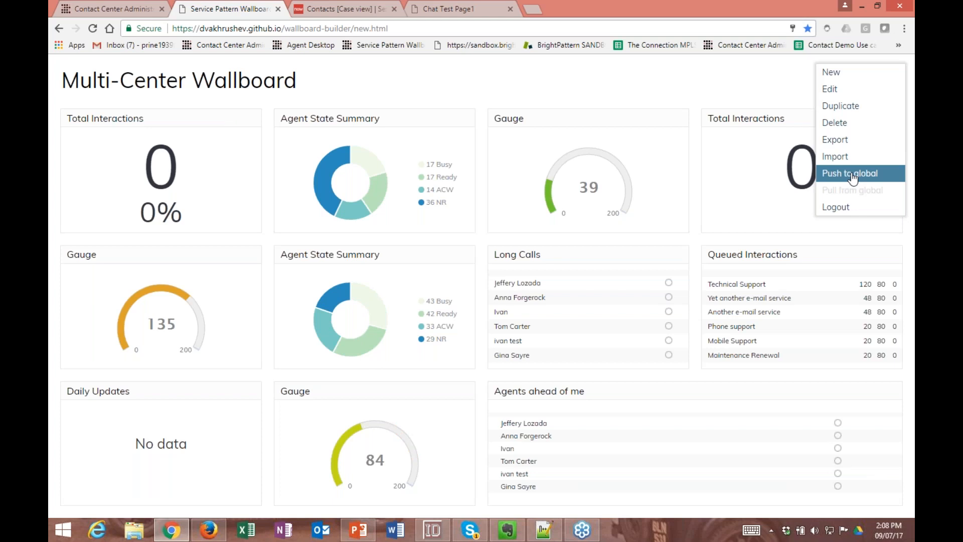
pyautogui.click(847, 93)
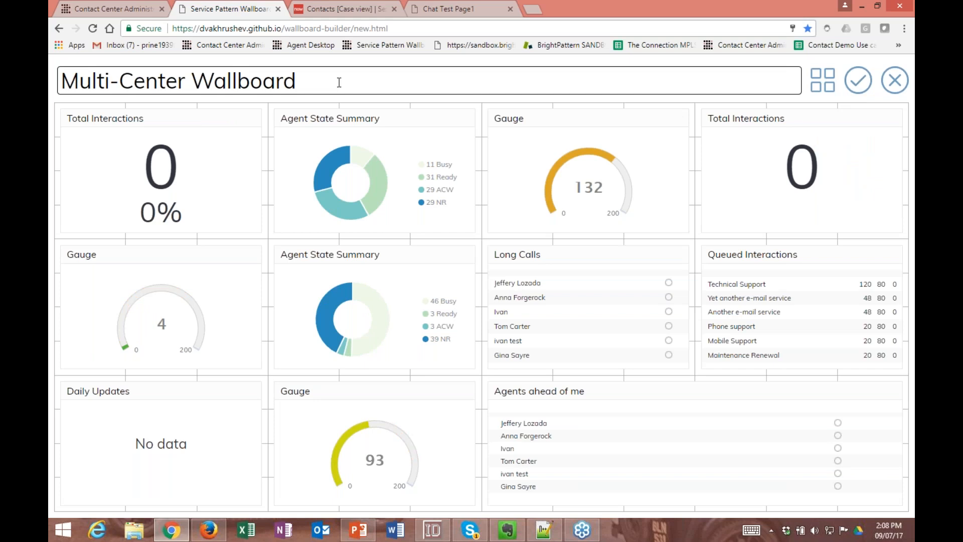
pyautogui.click(315, 86)
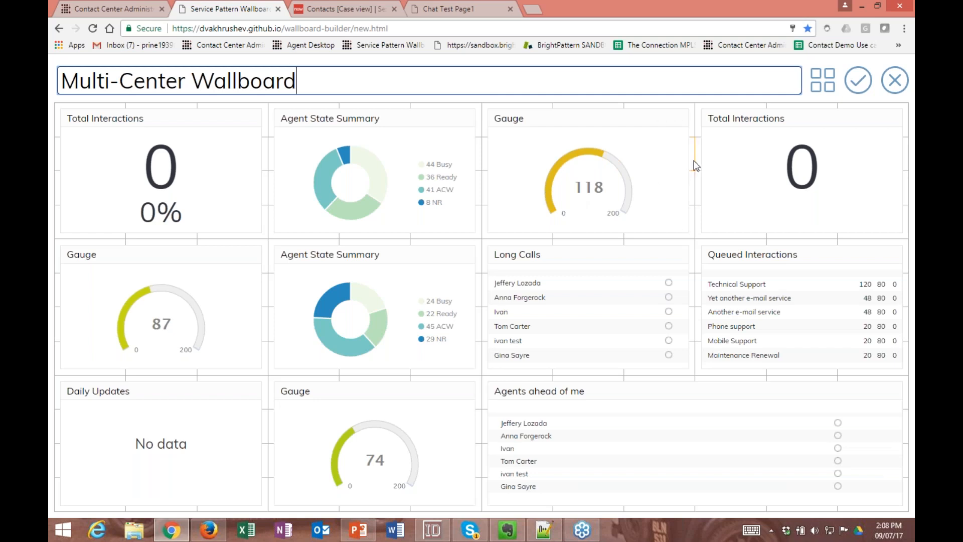
# - Narrow the Long Calls widget by one grid column and move it next to the Queued Interactions widget
pyautogui.moveTo(691, 161)
pyautogui.mouseDown()
pyautogui.moveTo(645, 159)
pyautogui.moveTo(694, 157)
pyautogui.mouseUp()
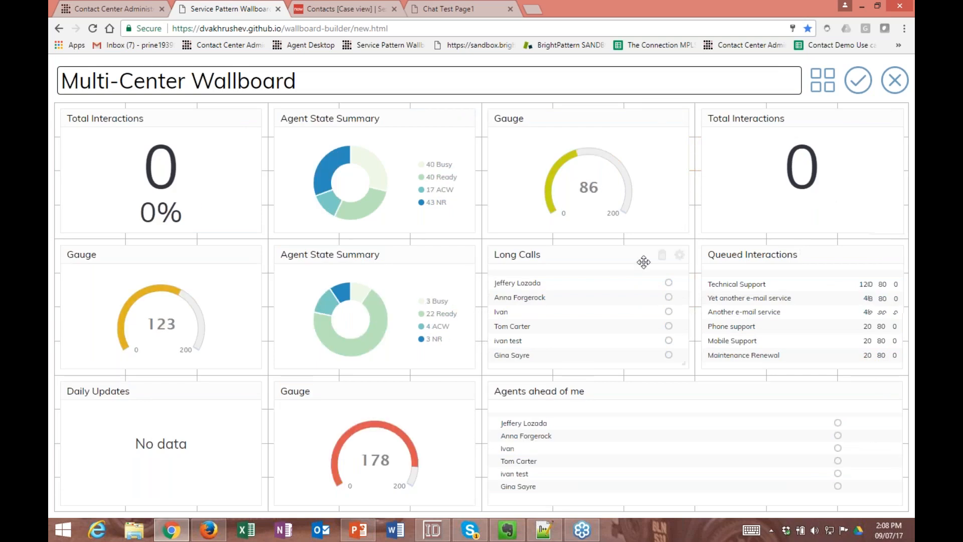
pyautogui.moveTo(643, 262); pyautogui.dragTo(624, 289)
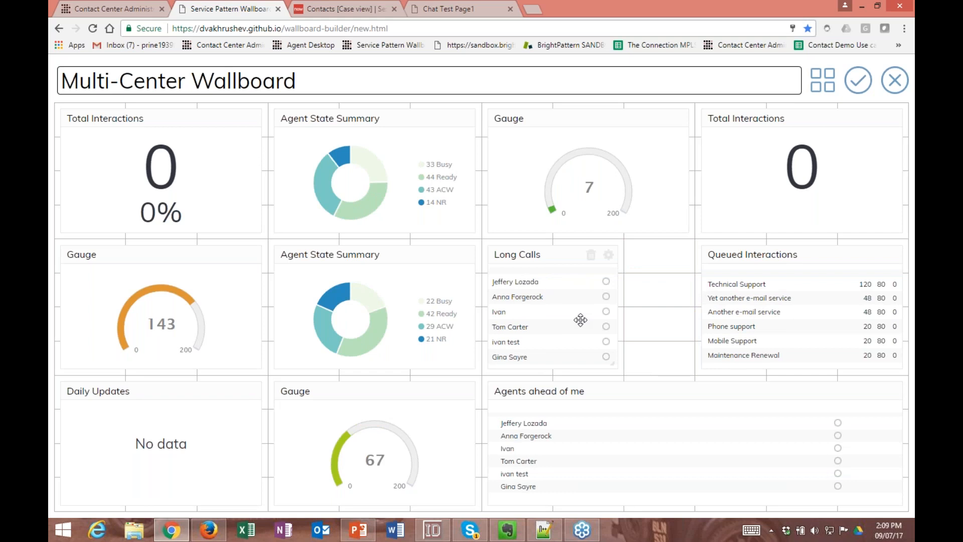
pyautogui.moveTo(533, 253); pyautogui.dragTo(629, 260)
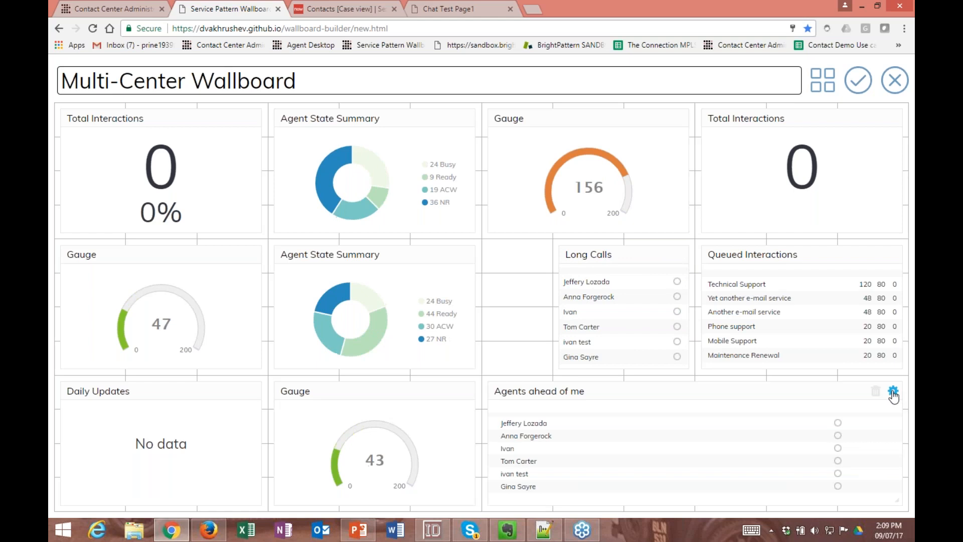
# - Review the grid options of the Agents ahead of me widget and leave them without changes
pyautogui.click(893, 392)
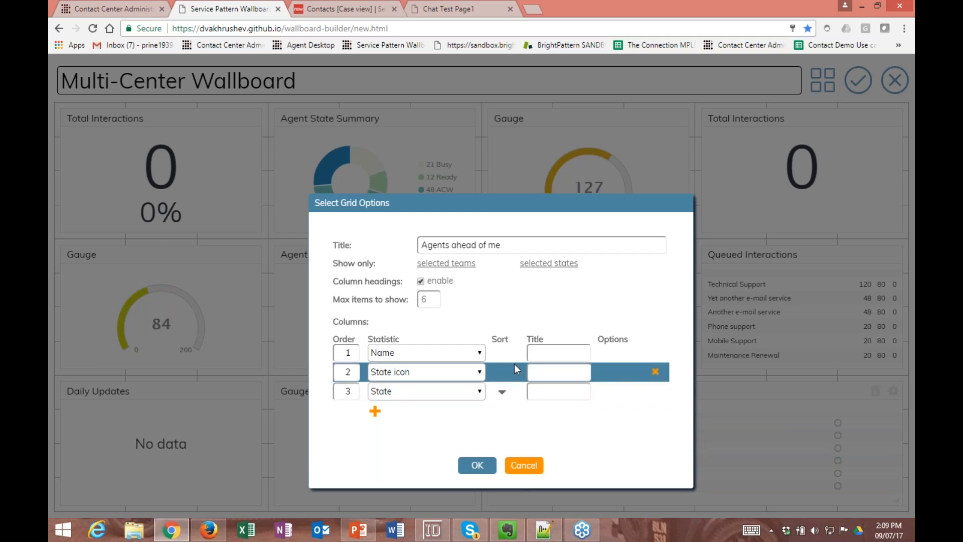
pyautogui.click(524, 465)
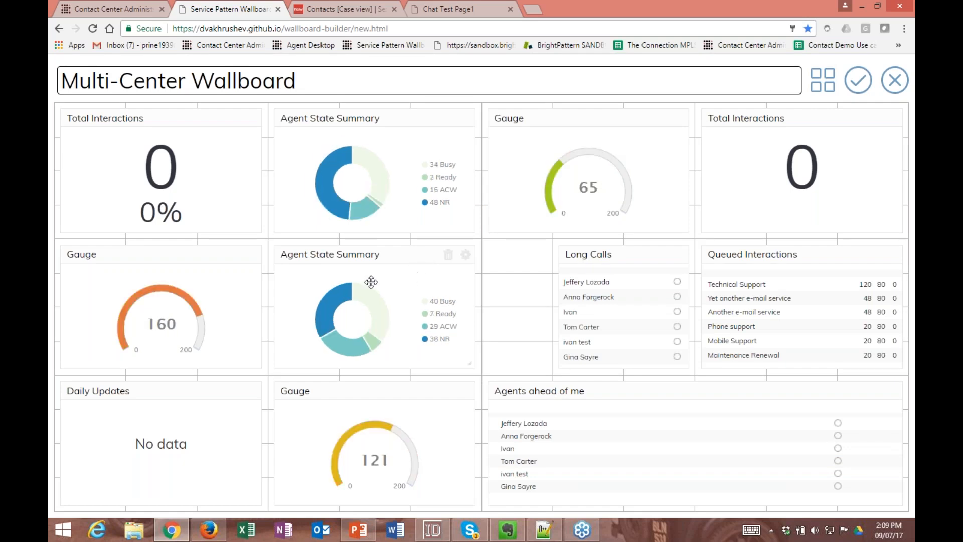
# - Check the Agent role's supervision privileges in Contact Center Administrator, including the wallboard permissions, and return to the wallboard
pyautogui.click(126, 11)
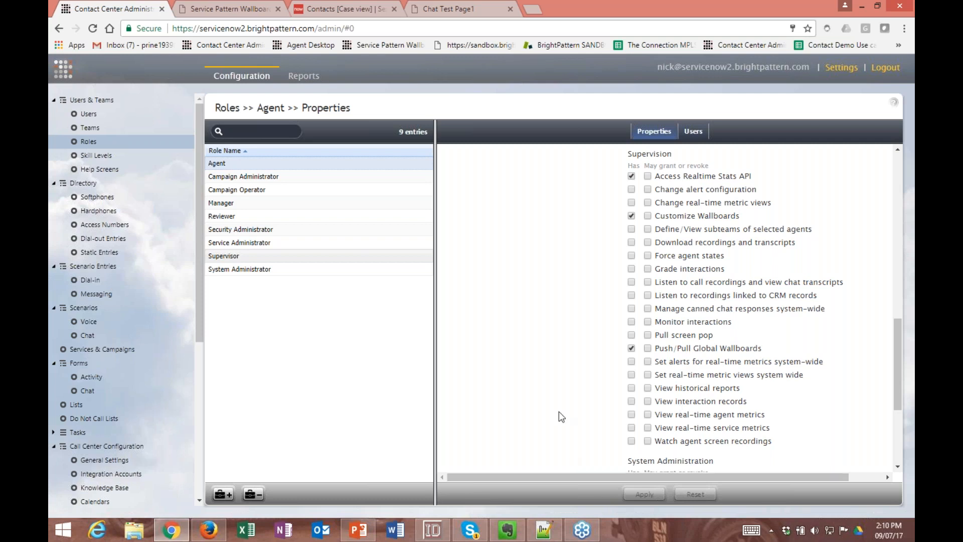
pyautogui.click(230, 6)
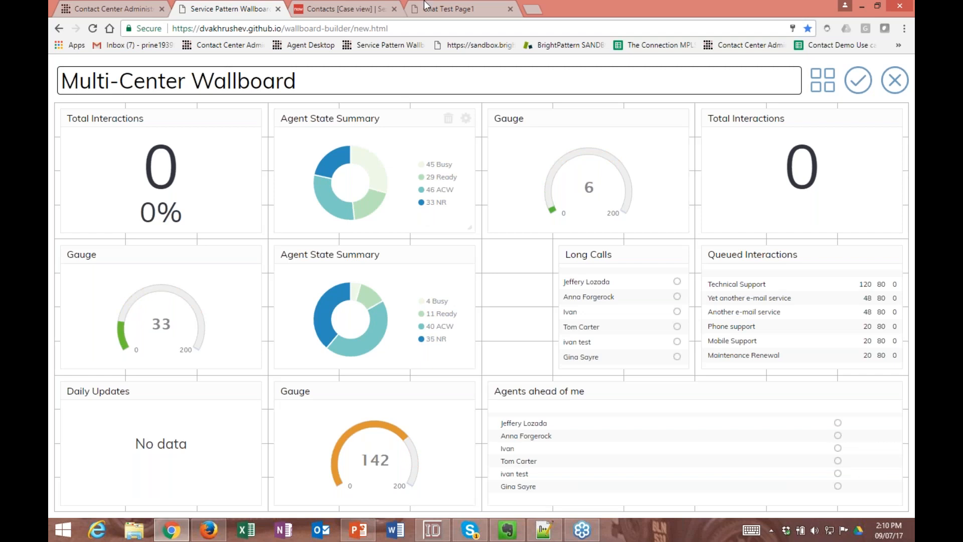
# - Switch to Contact Center Administrator and log back in with the account password
pyautogui.click(112, 9)
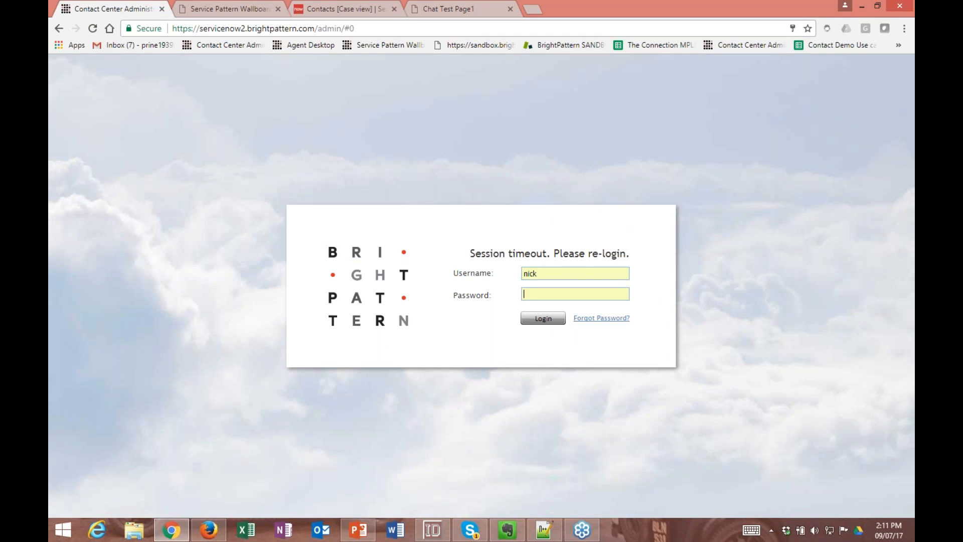
pyautogui.click(579, 291)
pyautogui.click(562, 320)
pyautogui.click(543, 318)
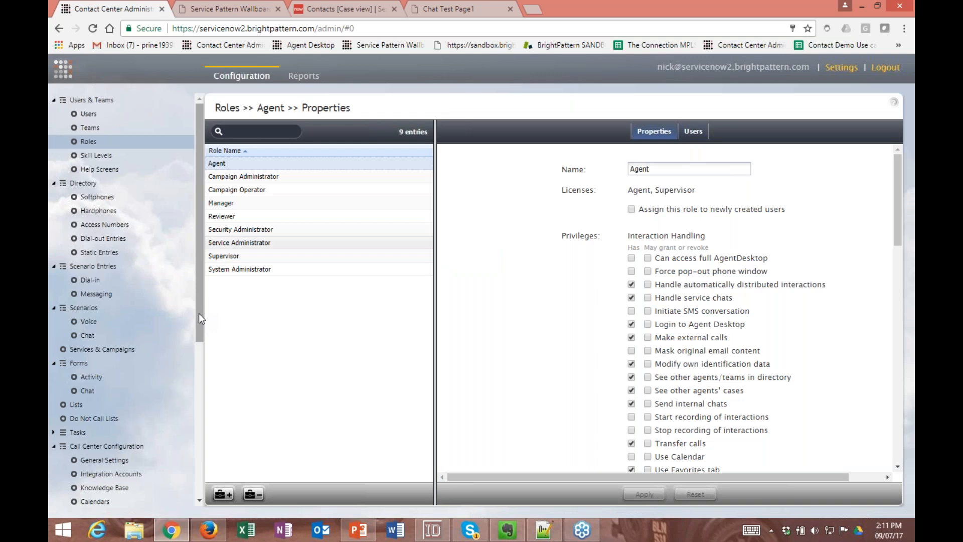
# - Open the Proactive Chat widget of the Proactive Chat messaging entry in the chat widget editor
pyautogui.click(127, 292)
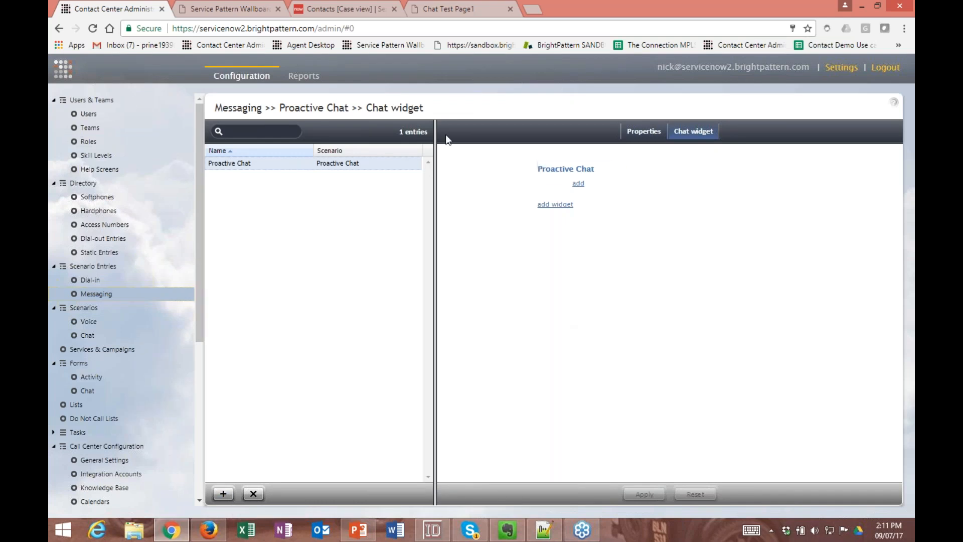
pyautogui.click(644, 133)
pyautogui.click(693, 132)
pyautogui.moveTo(588, 170)
pyautogui.click(587, 171)
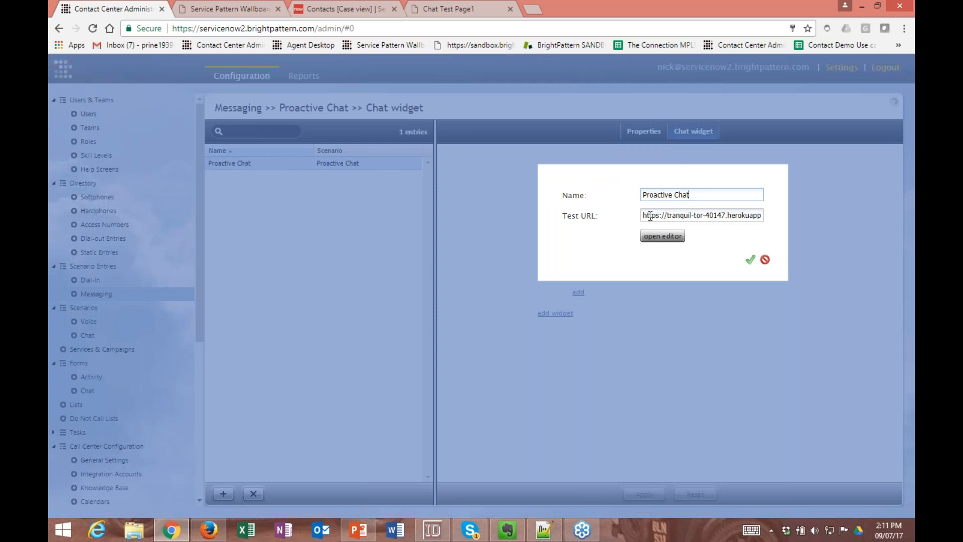
pyautogui.click(658, 239)
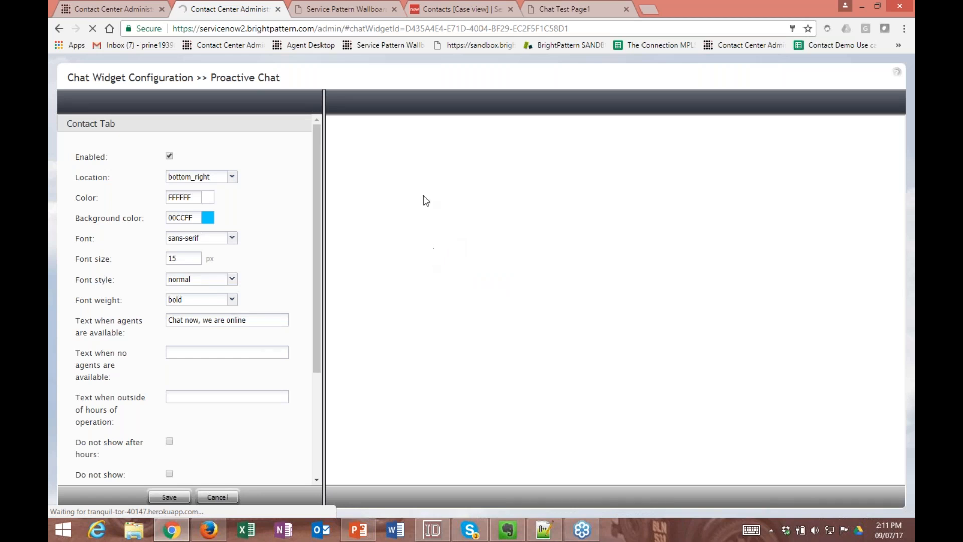
# - Review the chat widget's configuration sections and the location options available for its Contact Tab
pyautogui.click(213, 127)
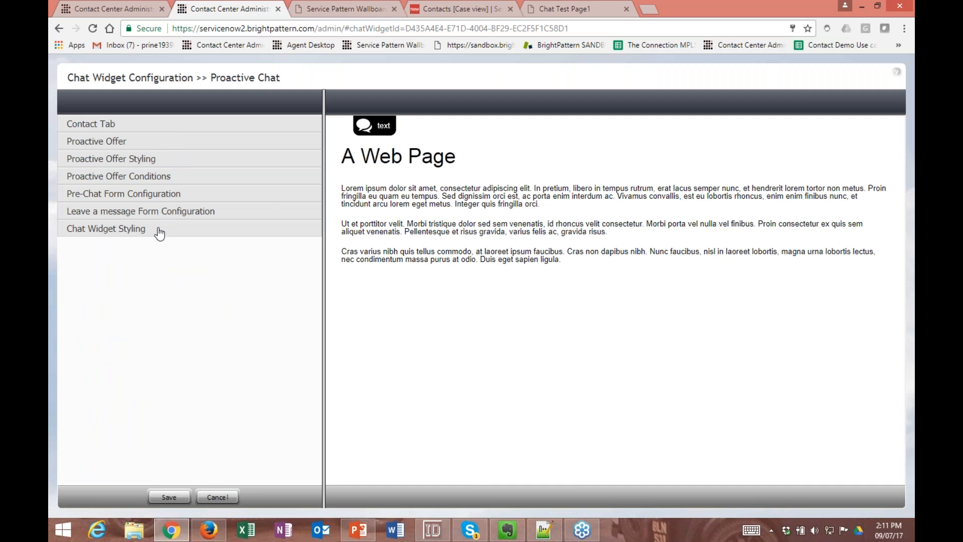
pyautogui.click(107, 125)
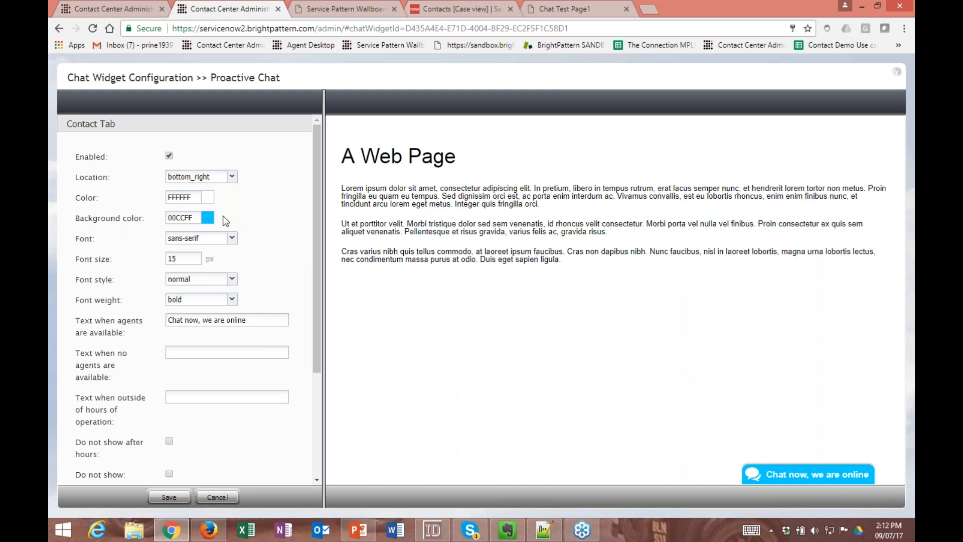
pyautogui.click(231, 176)
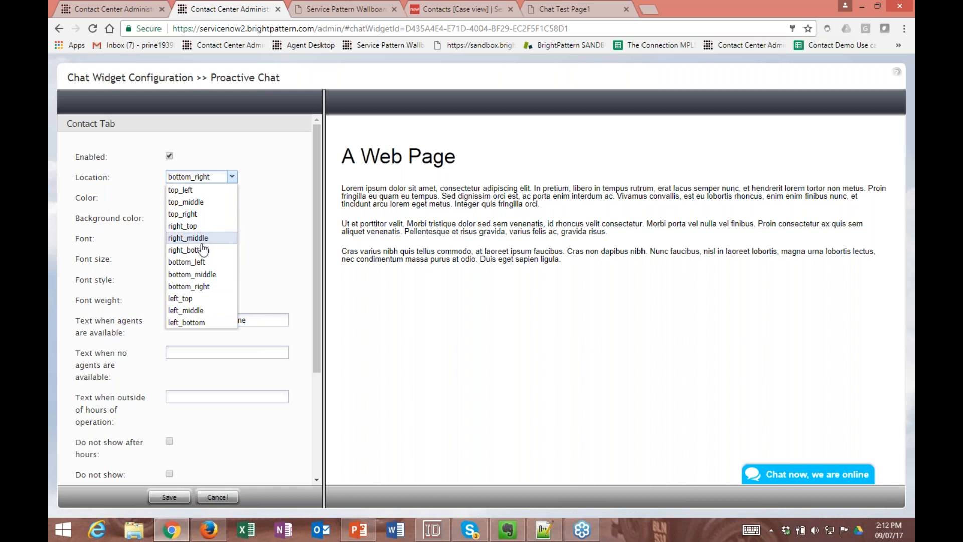
pyautogui.click(252, 230)
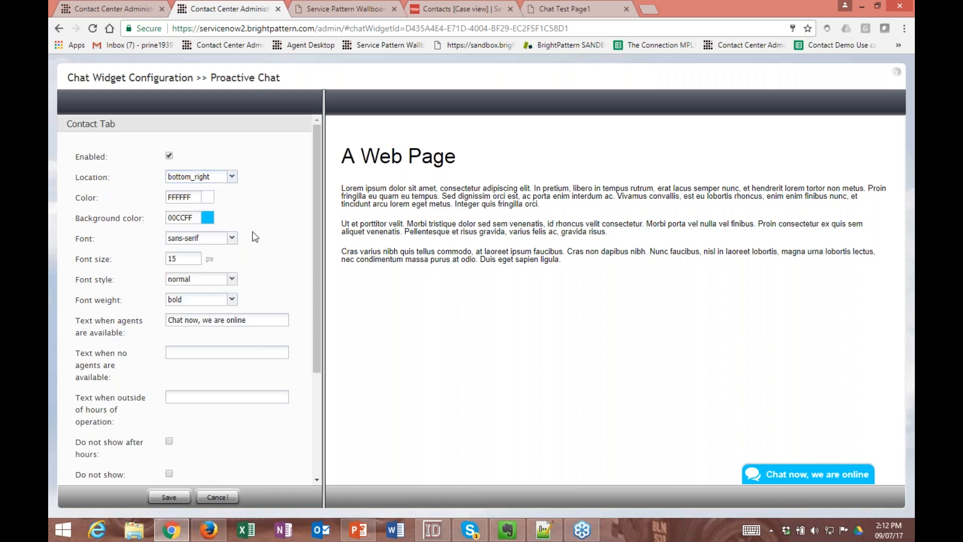
# - Set the Contact Tab's color to 000000 and its background color to CCFFCC
pyautogui.click(207, 199)
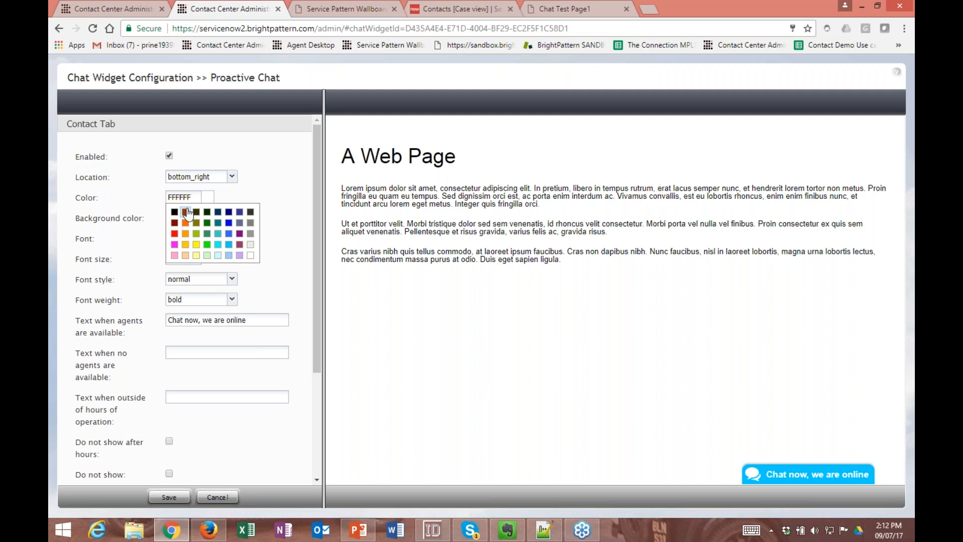
pyautogui.click(174, 212)
pyautogui.click(206, 219)
pyautogui.click(207, 262)
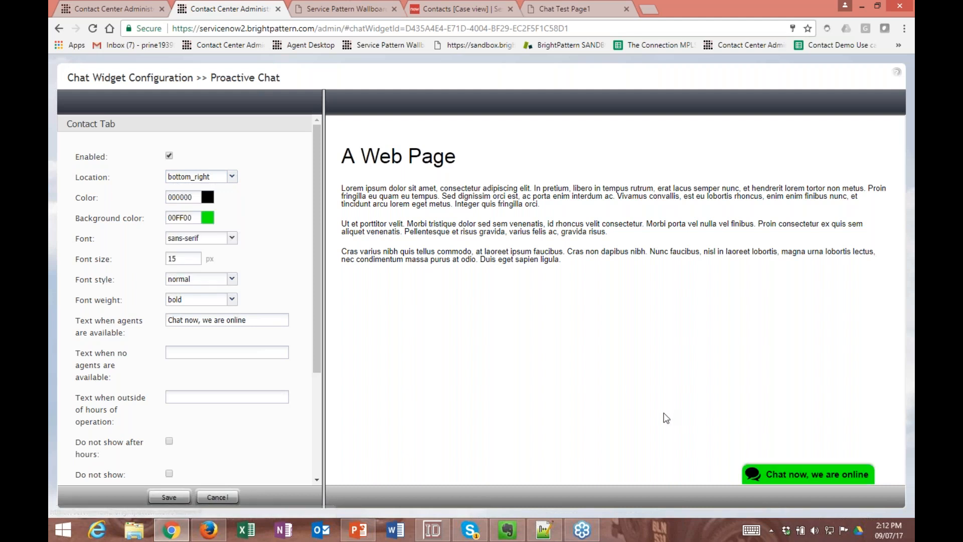
pyautogui.click(208, 218)
pyautogui.click(208, 274)
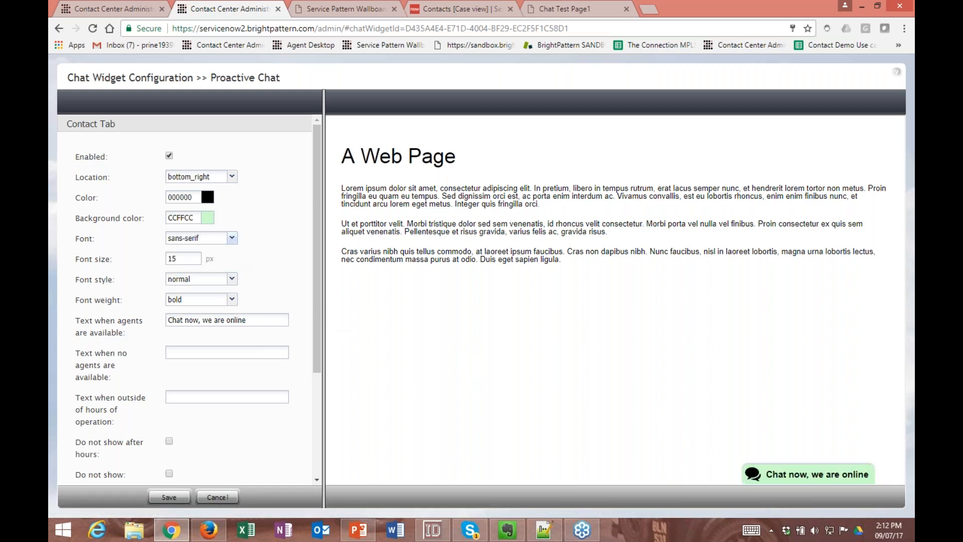
# - Set the Contact Tab's font size to 17 px
pyautogui.doubleClick(173, 258)
pyautogui.write('17')
pyautogui.click(236, 352)
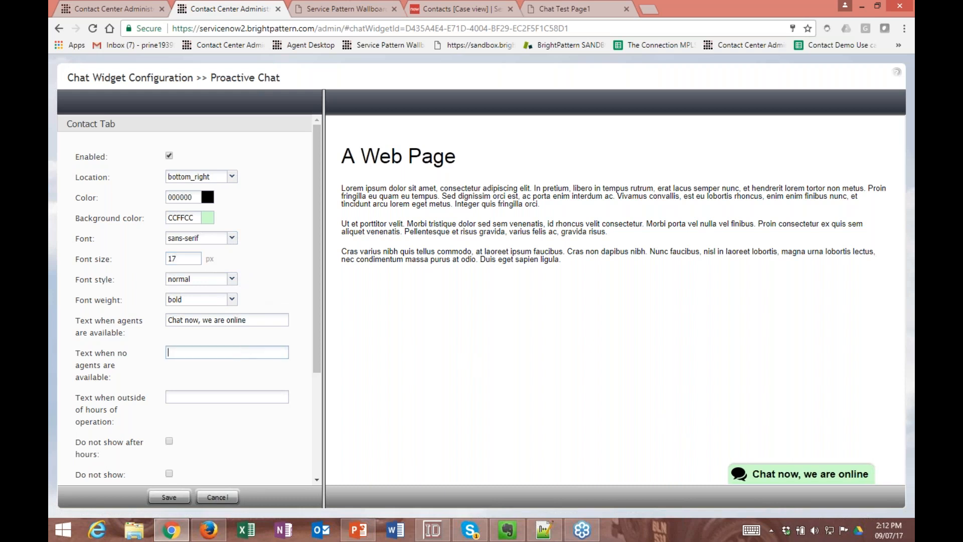
# - Change the Contact Tab's text for when agents are available to "Chat with us now"
pyautogui.scroll(-1, 233, 285)
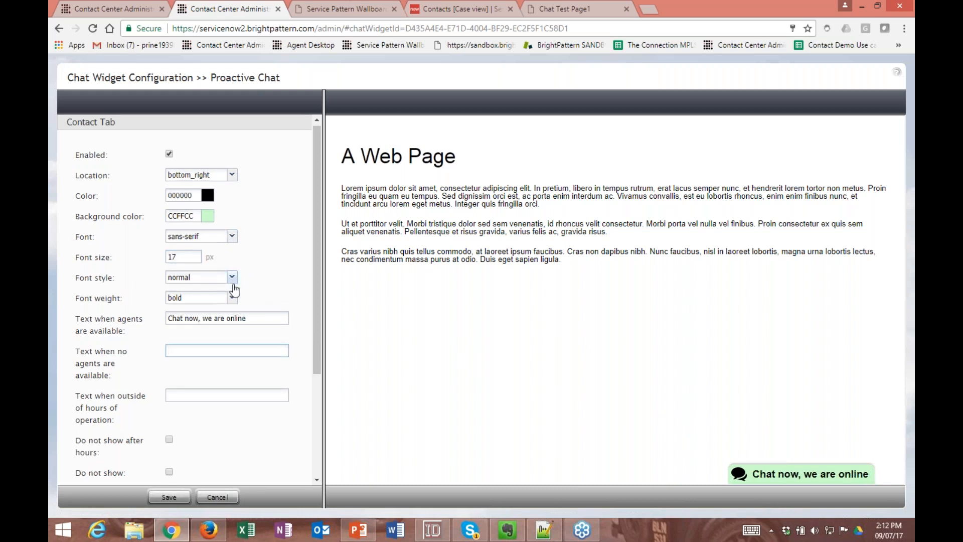
pyautogui.scroll(-3, 234, 290)
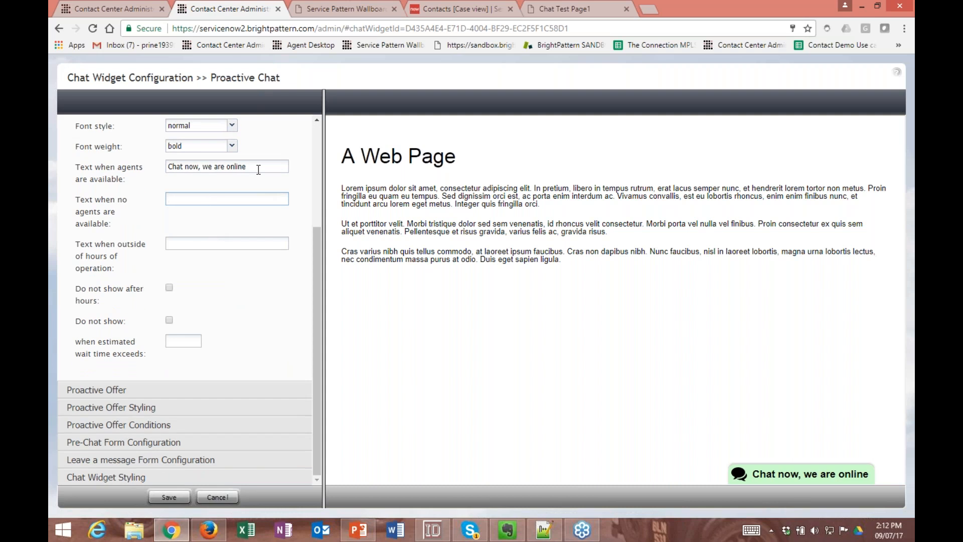
pyautogui.moveTo(258, 169); pyautogui.dragTo(198, 175)
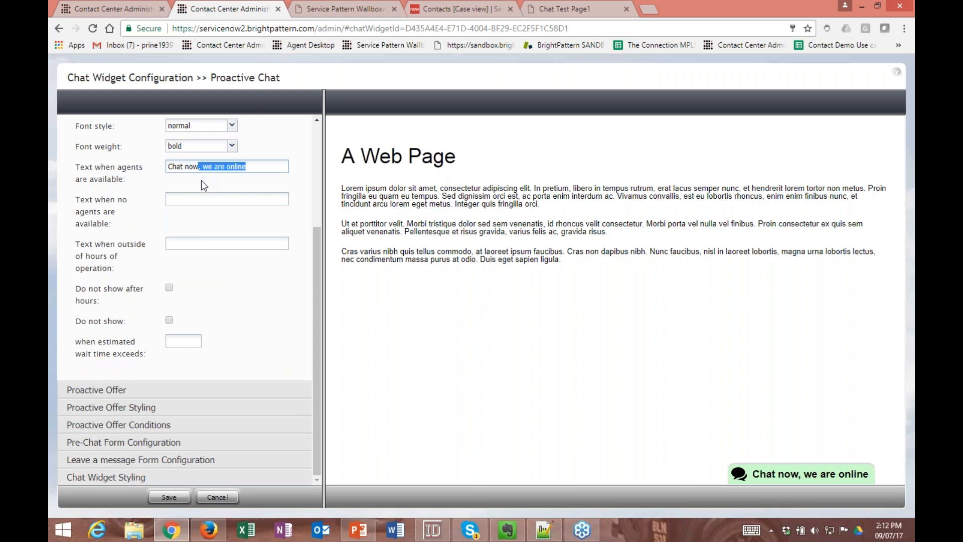
pyautogui.press('BackSpace')
pyautogui.press('BackSpace')
pyautogui.press('BackSpace')
pyautogui.press('BackSpace')
pyautogui.write('with us now')
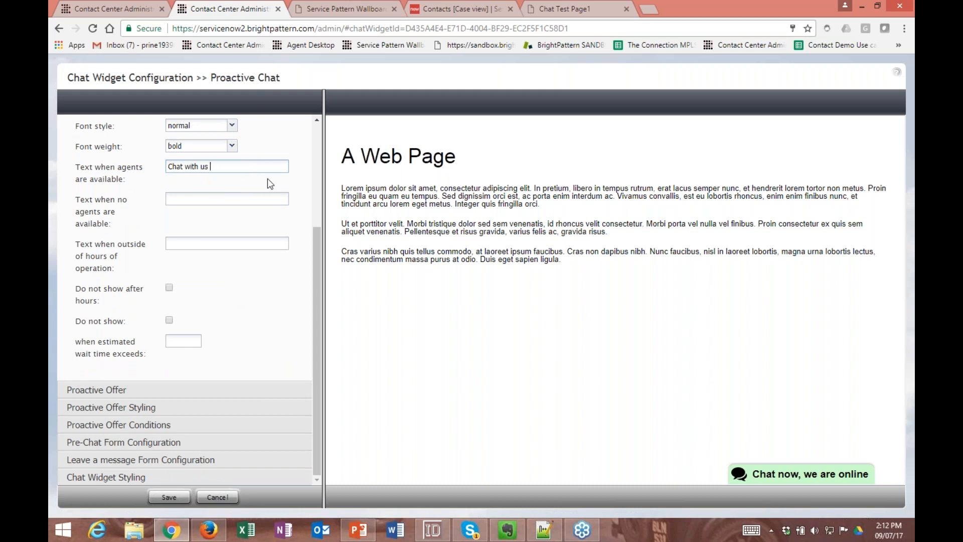
pyautogui.click(262, 196)
pyautogui.click(772, 475)
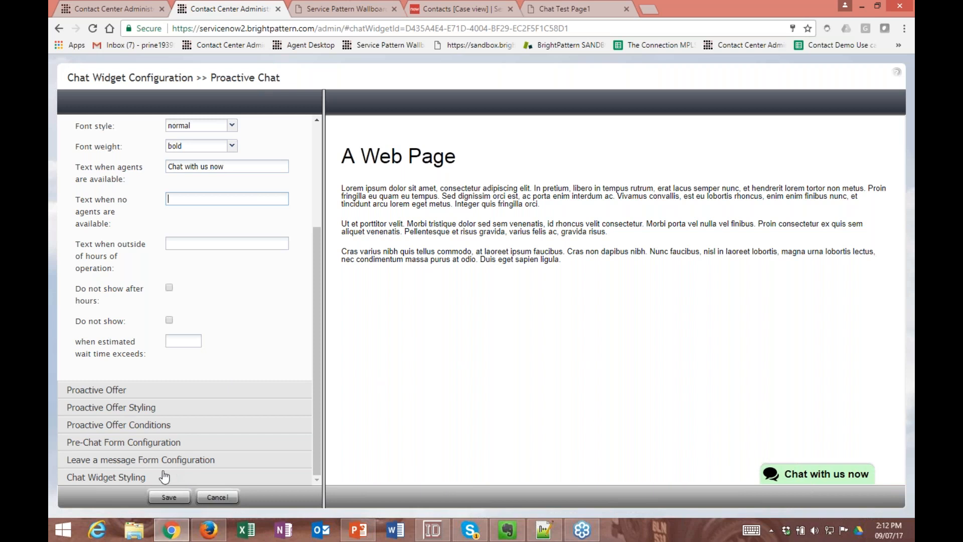
# - Collapse the Contact Tab settings and open the Chat Widget Styling settings
pyautogui.scroll(4, 160, 460)
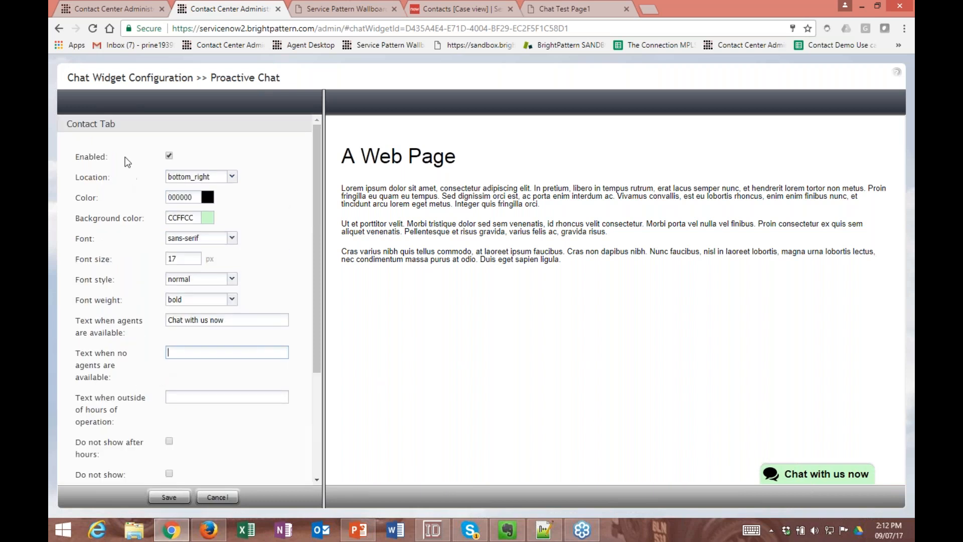
pyautogui.click(135, 125)
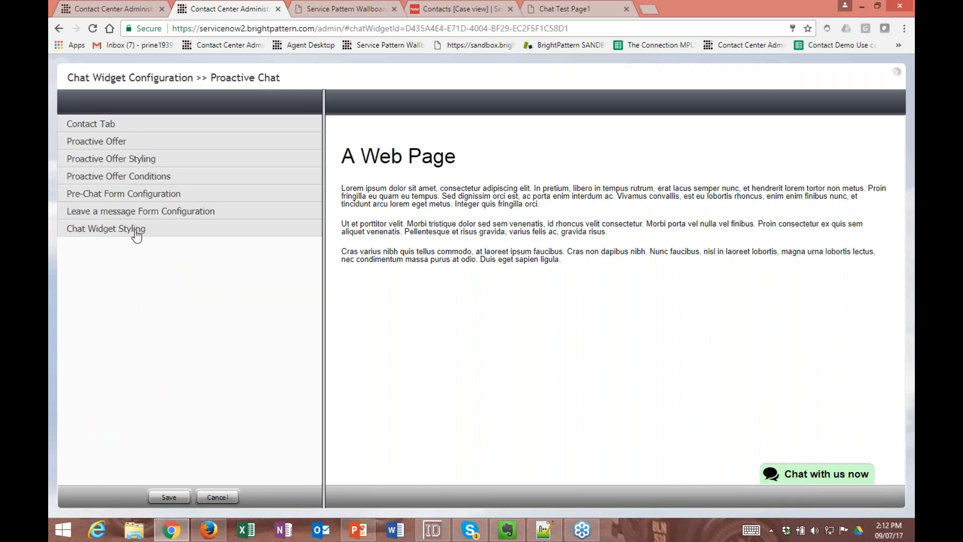
pyautogui.click(136, 230)
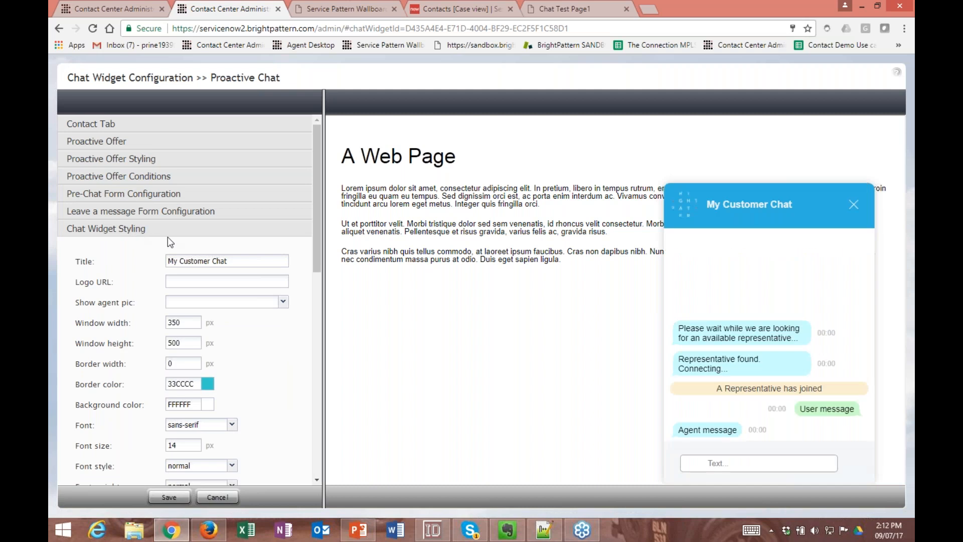
# - Set the chat widget's window width to 300 px and its border color to 000000
pyautogui.scroll(-1, 233, 240)
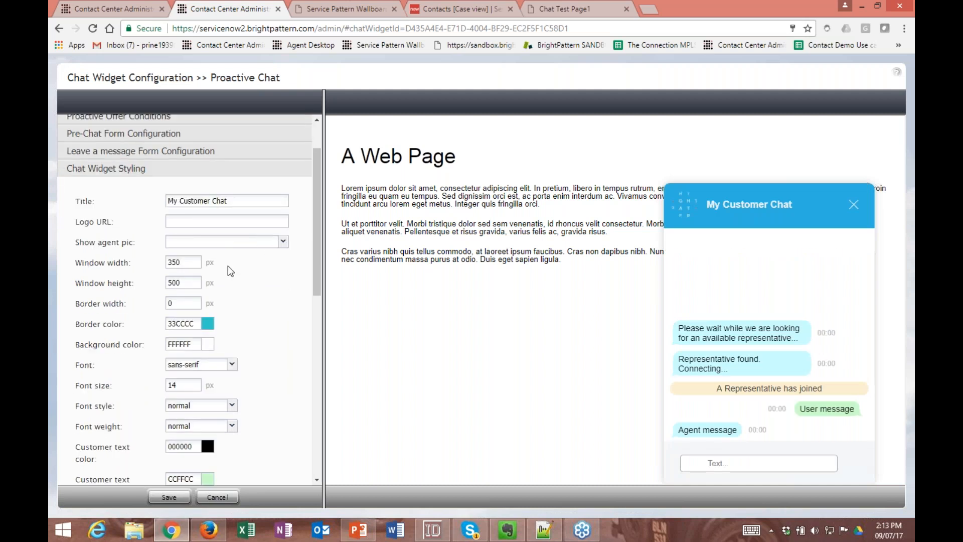
pyautogui.scroll(-1, 227, 266)
pyautogui.doubleClick(179, 205)
pyautogui.write('300')
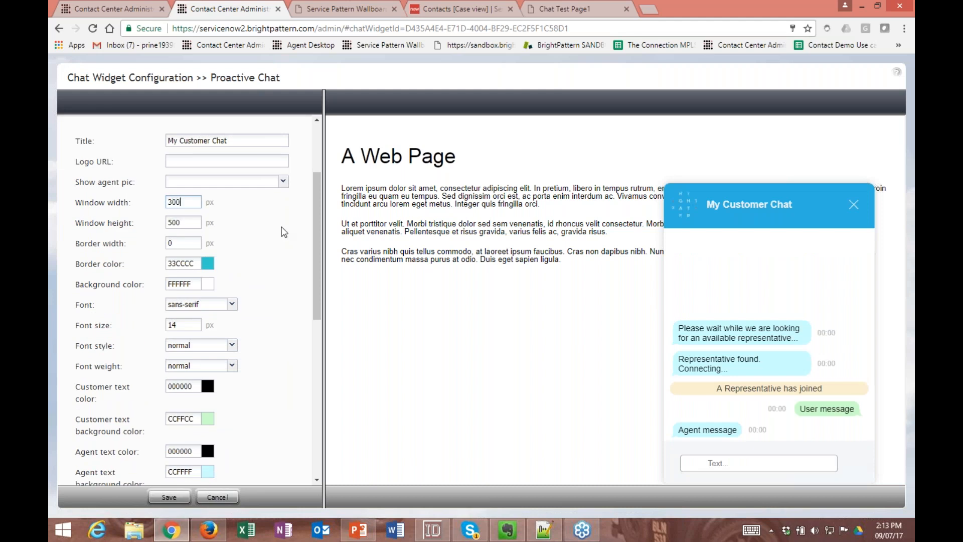
pyautogui.click(229, 163)
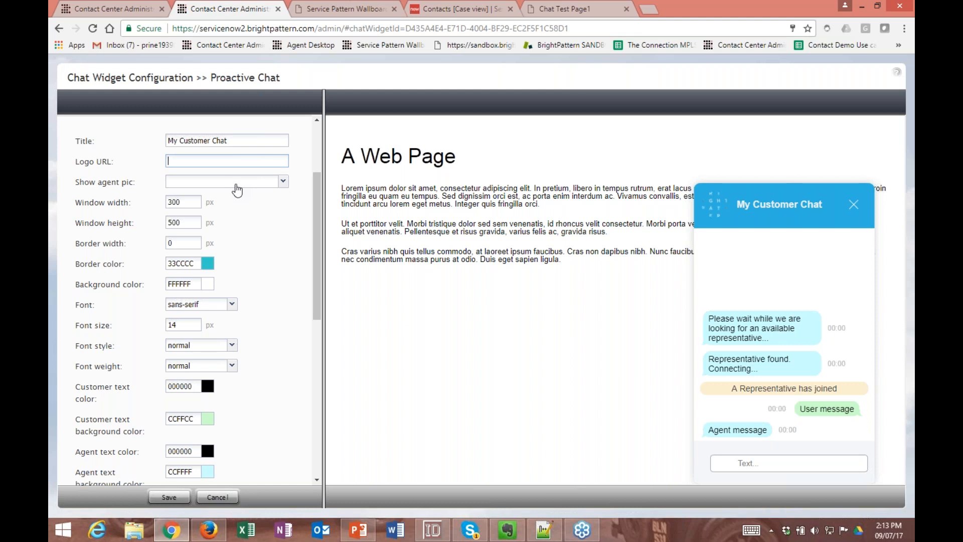
pyautogui.click(211, 270)
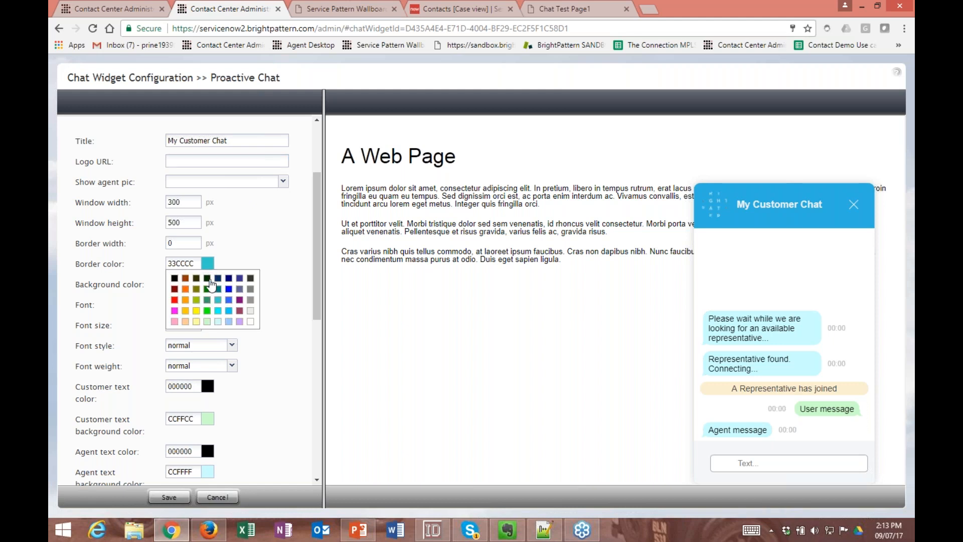
pyautogui.click(178, 278)
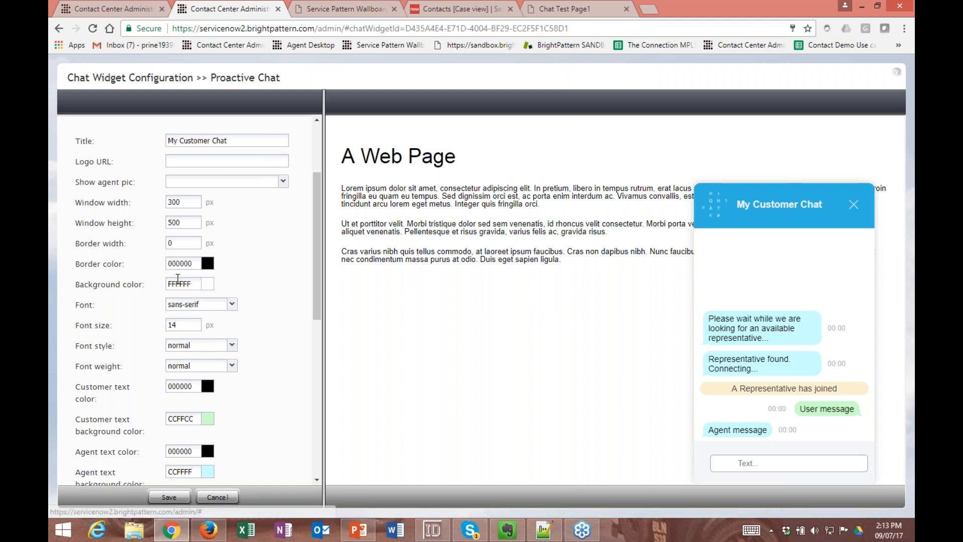
# - Try 33CCCC and FFFF99 as the chat widget's background color and set it back to FFFFFF
pyautogui.click(207, 283)
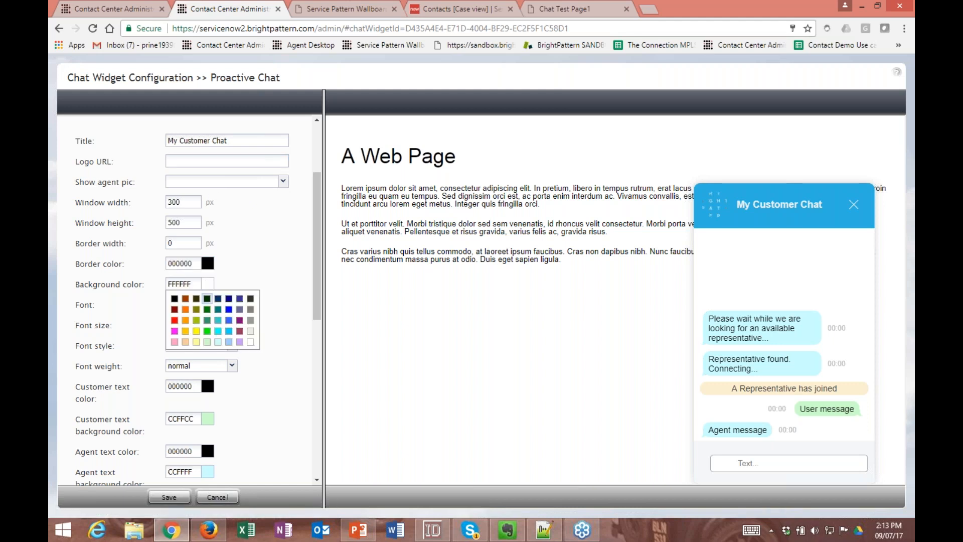
pyautogui.click(217, 320)
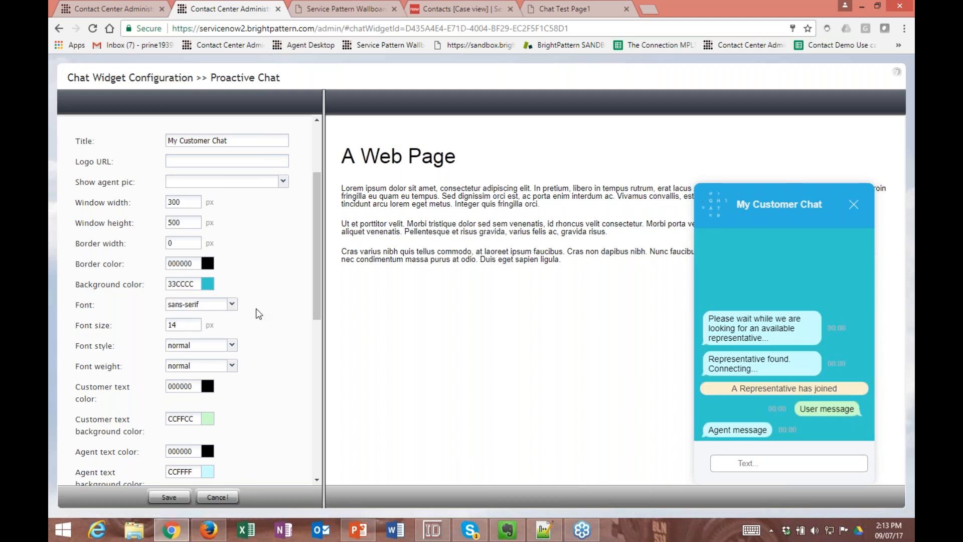
pyautogui.click(207, 283)
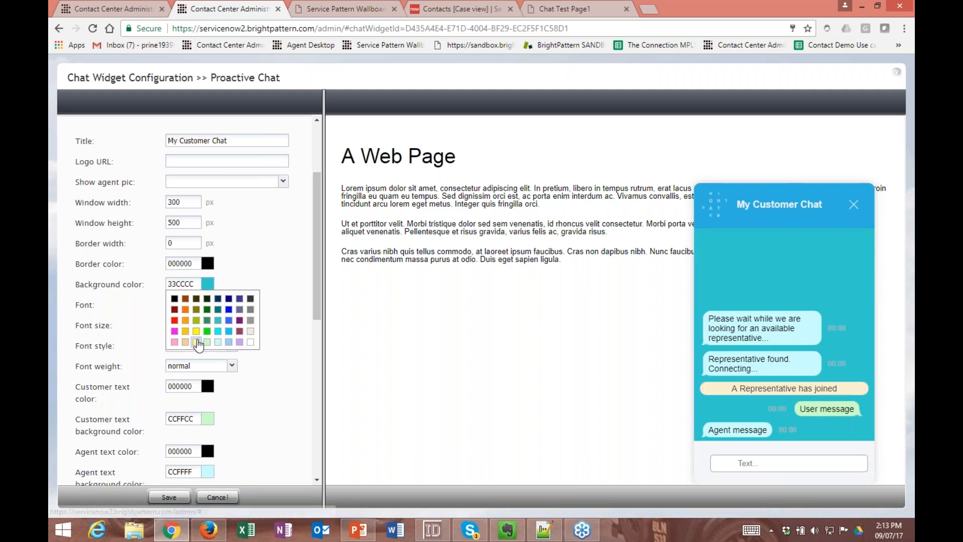
pyautogui.click(196, 341)
pyautogui.click(207, 283)
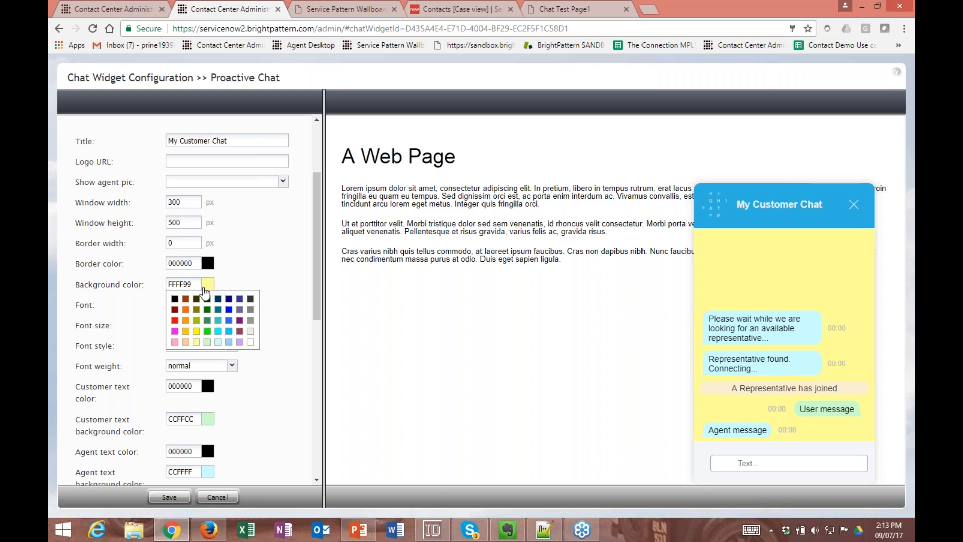
pyautogui.click(251, 344)
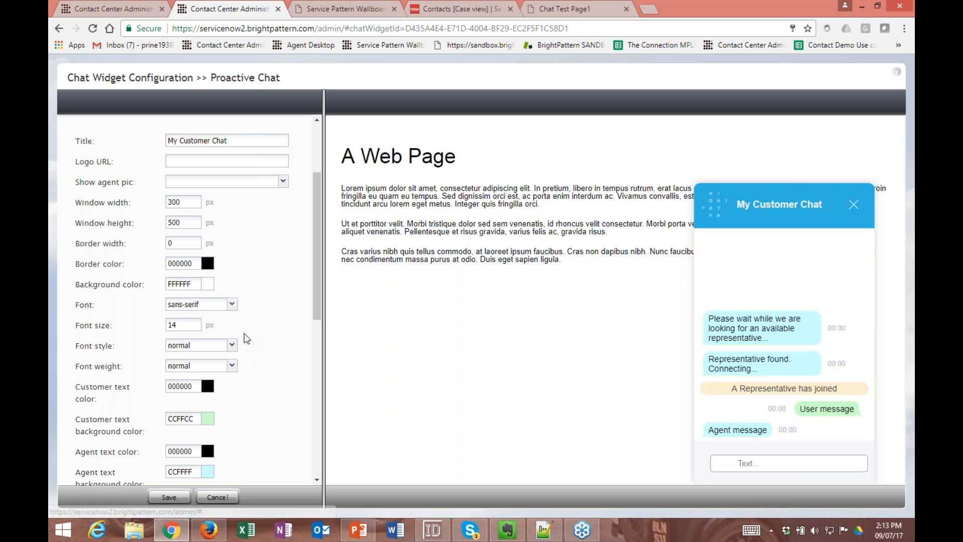
# - Set the chat widget's agent joined message text to "Joins"
pyautogui.scroll(-2, 243, 333)
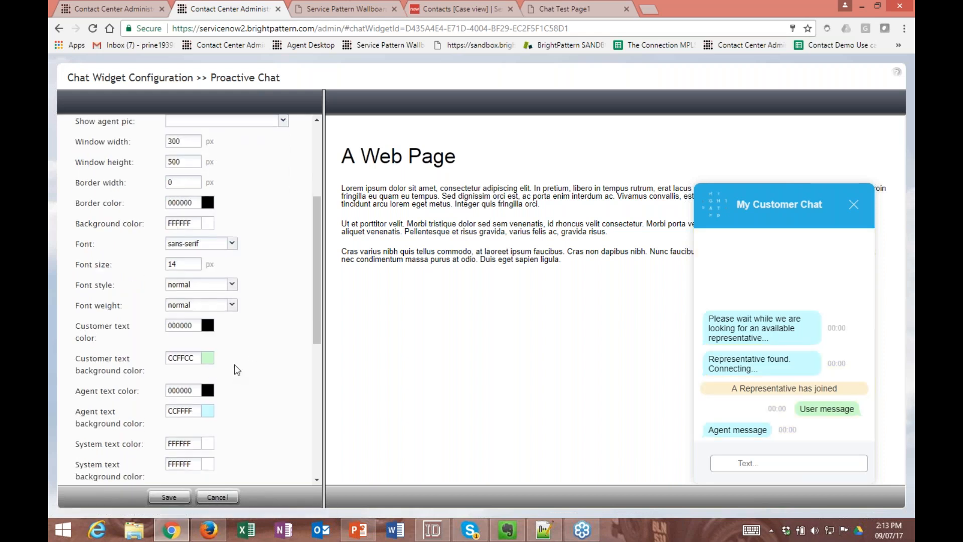
pyautogui.scroll(-2, 234, 364)
pyautogui.scroll(-9, 222, 345)
pyautogui.moveTo(260, 357); pyautogui.dragTo(126, 357)
pyautogui.write('Joins')
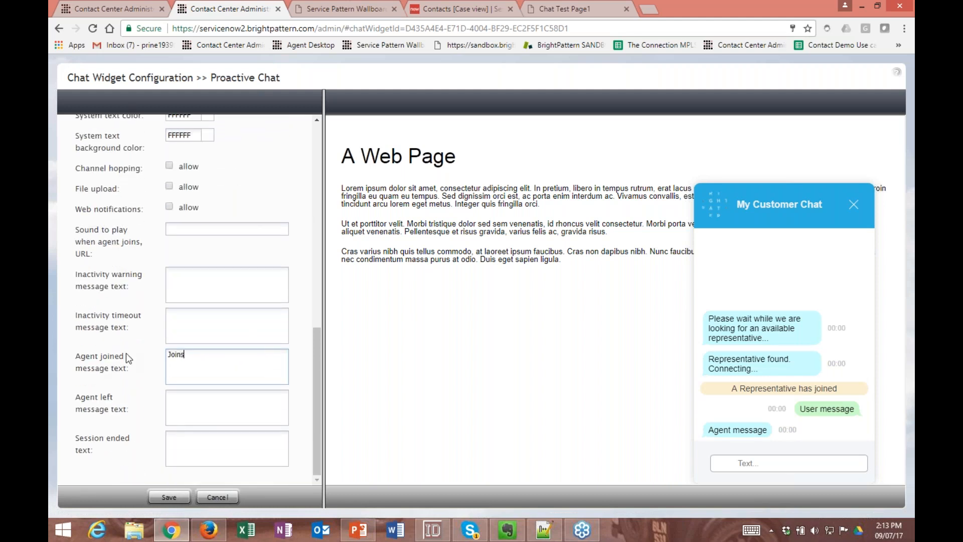
pyautogui.click(228, 417)
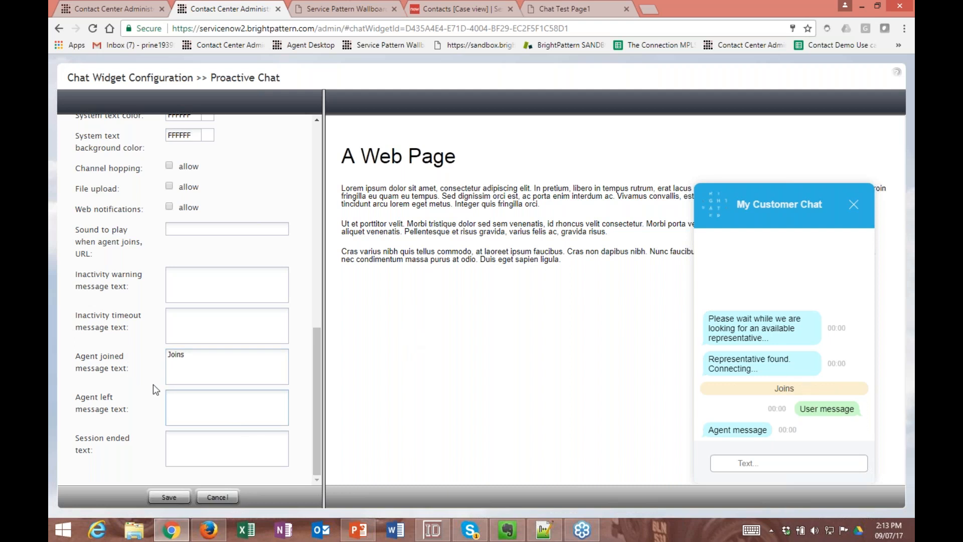
# - Collapse the Chat Widget Styling settings
pyautogui.scroll(5, 155, 384)
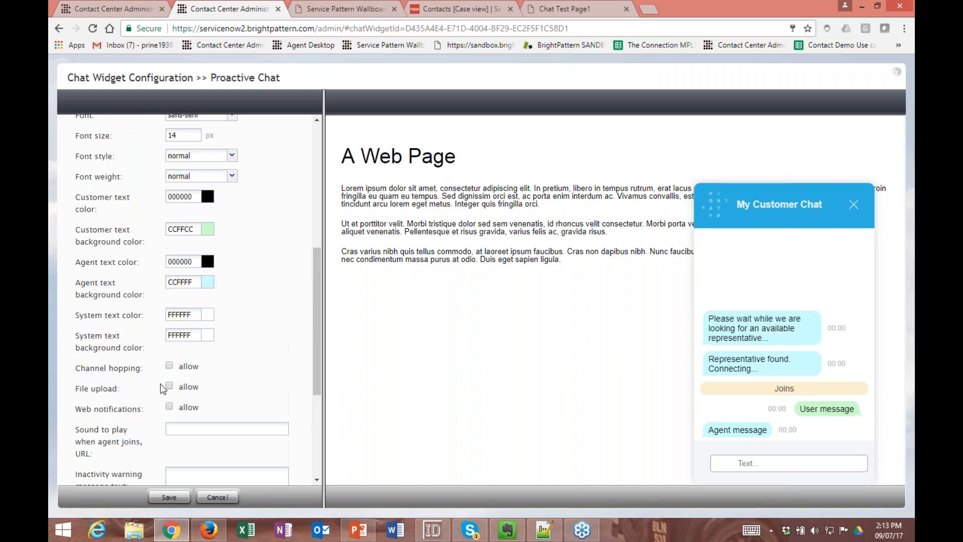
pyautogui.scroll(3, 159, 390)
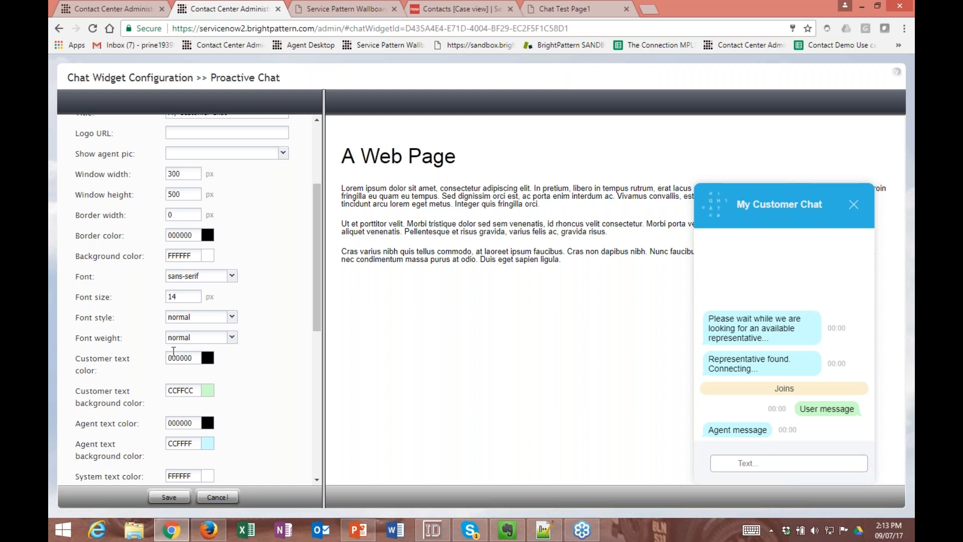
pyautogui.scroll(10, 173, 351)
pyautogui.click(142, 232)
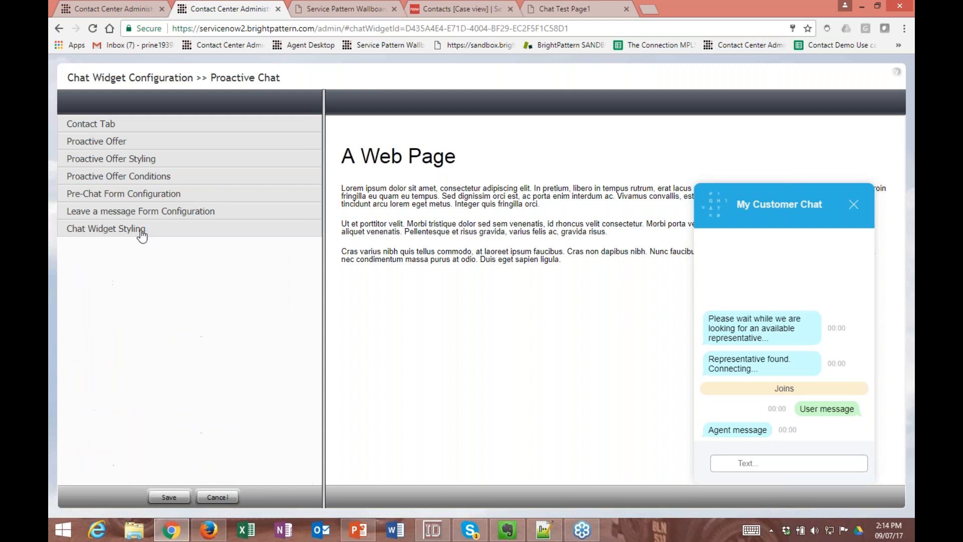
# - Review the Proactive Offer's content, contact and call scheduling options, and collapse the section
pyautogui.click(170, 145)
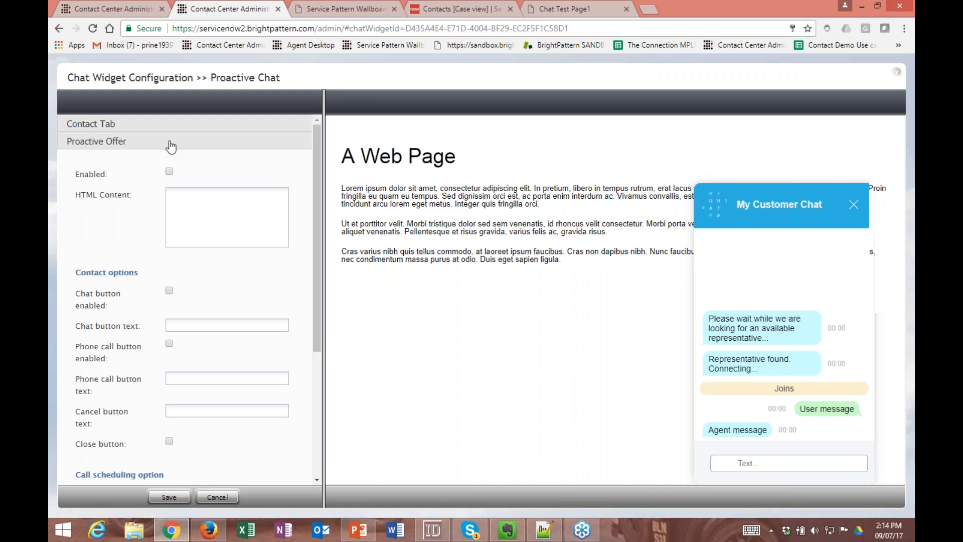
pyautogui.click(136, 146)
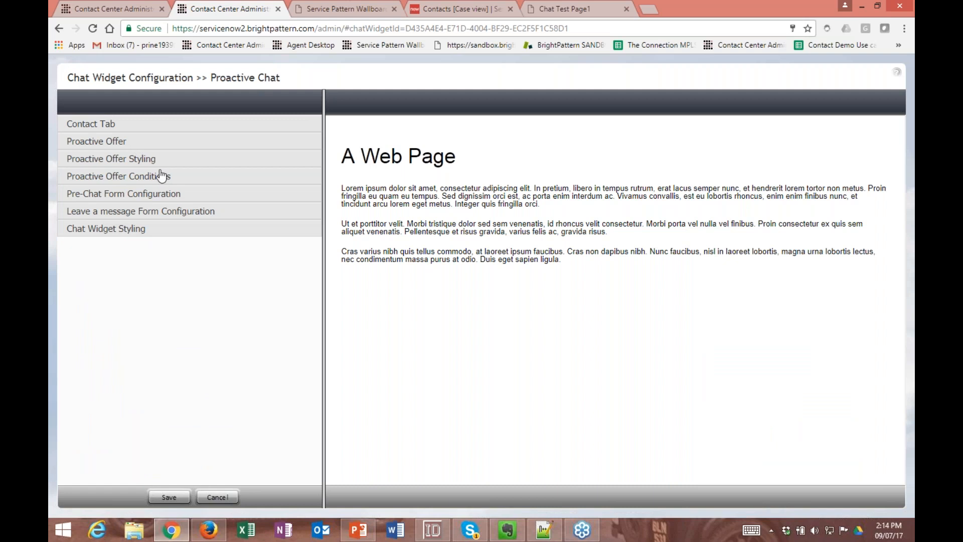
pyautogui.click(149, 146)
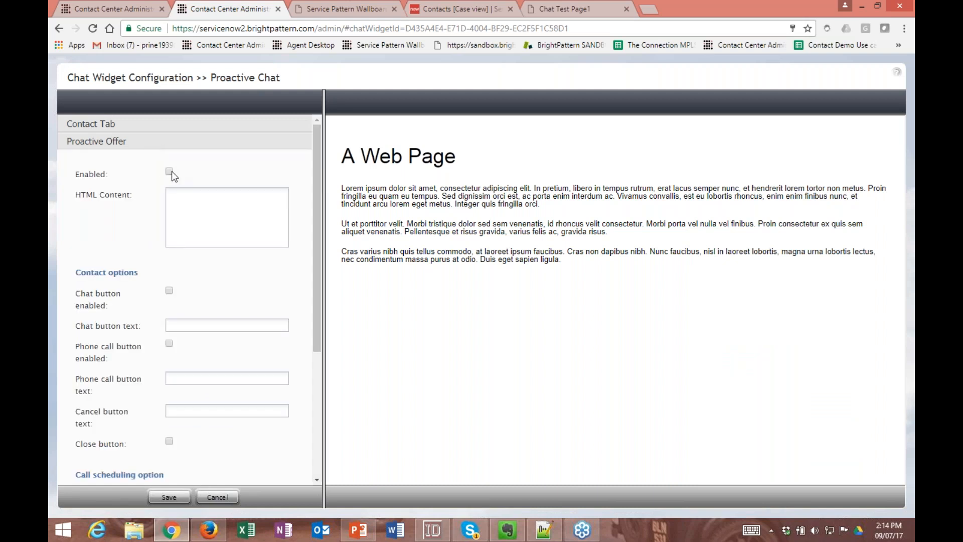
pyautogui.scroll(-3, 172, 170)
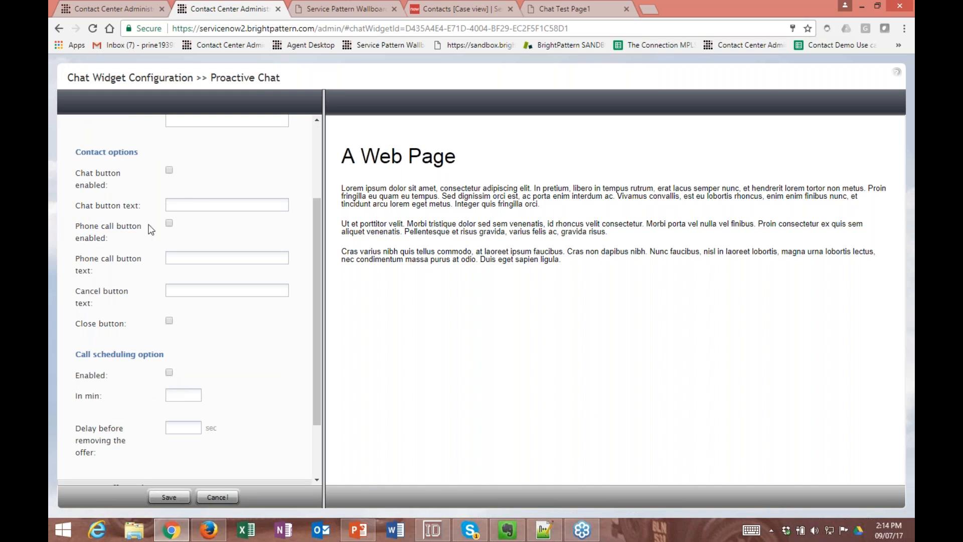
pyautogui.scroll(3, 152, 229)
pyautogui.click(153, 148)
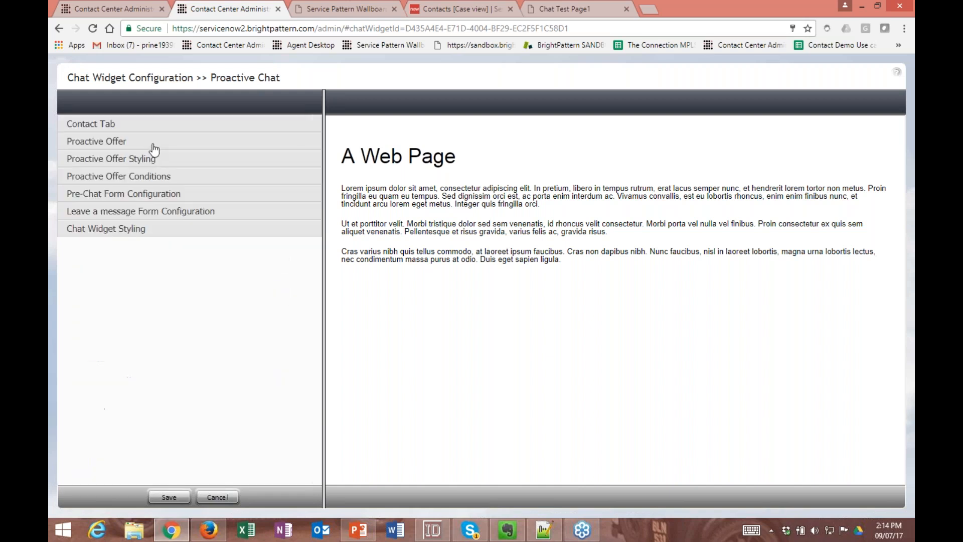
# - Start a proactive offer condition titled "Conditions" and review the requirement types available for it
pyautogui.click(159, 176)
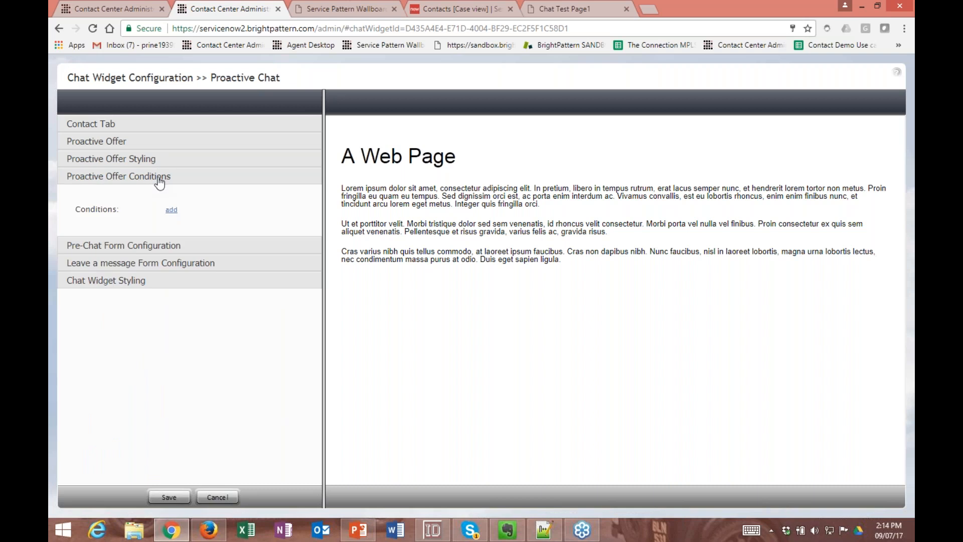
pyautogui.click(171, 210)
pyautogui.write('Conditions')
pyautogui.click(181, 278)
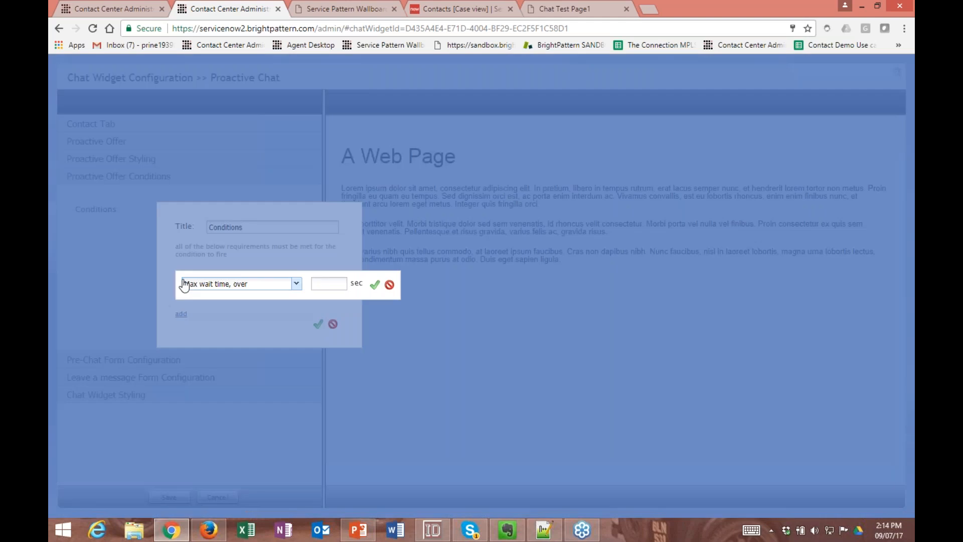
pyautogui.click(233, 290)
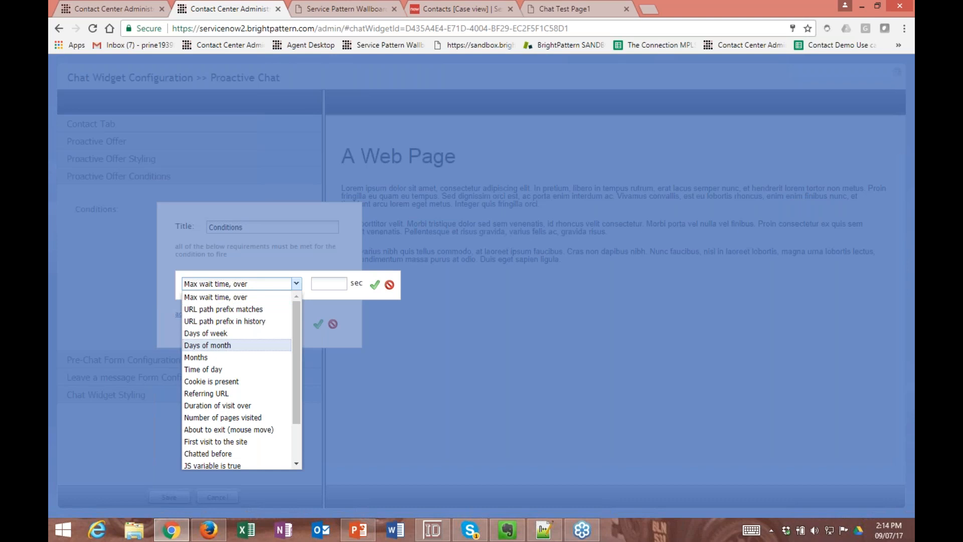
pyautogui.scroll(-2, 241, 391)
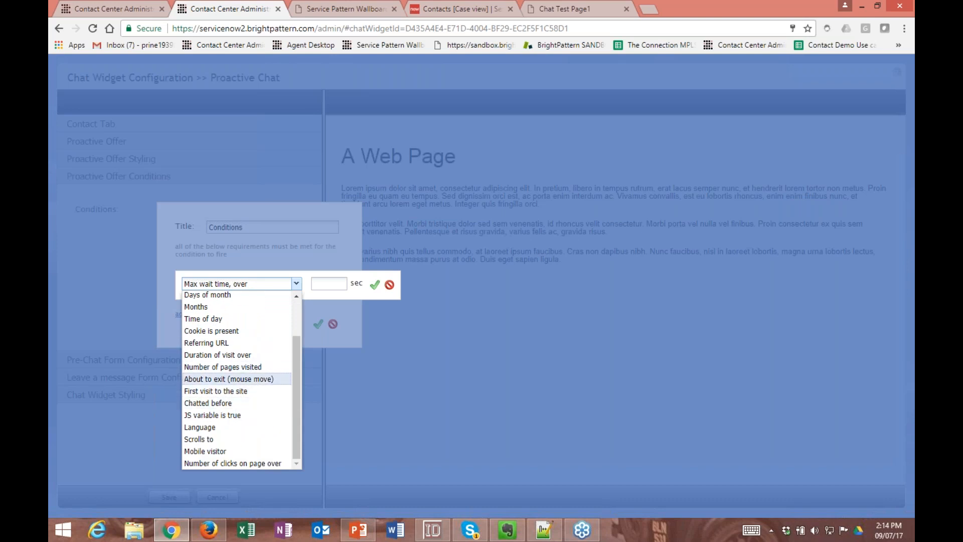
pyautogui.scroll(2, 246, 394)
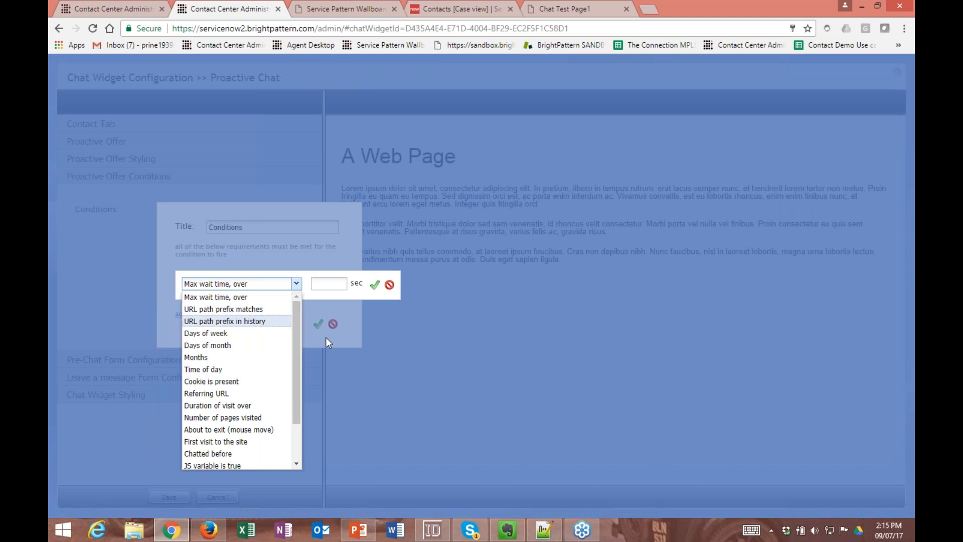
pyautogui.click(390, 286)
pyautogui.click(390, 286)
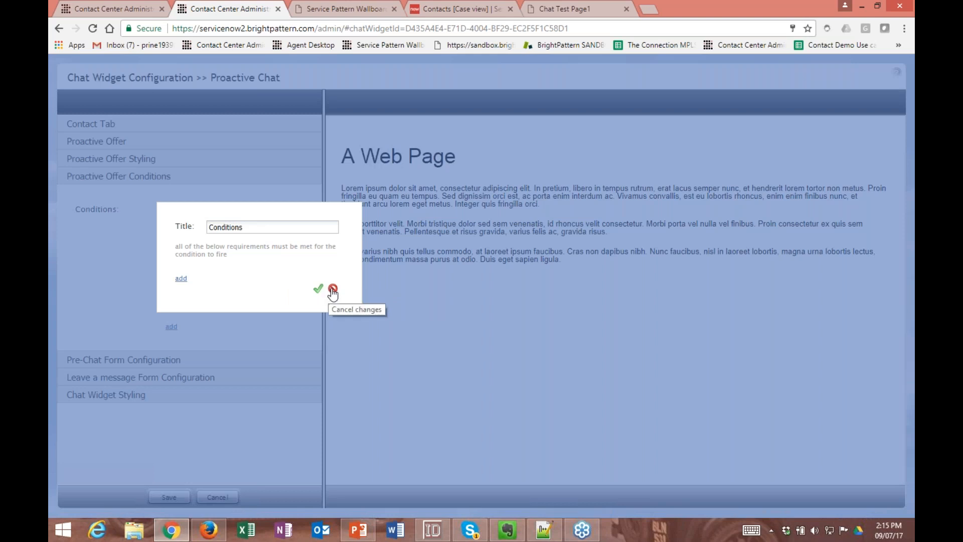
# - Go through the requirement types for the "Conditions" entry once more and discard the entry without adding any
pyautogui.click(181, 279)
pyautogui.click(226, 284)
pyautogui.scroll(-1, 244, 332)
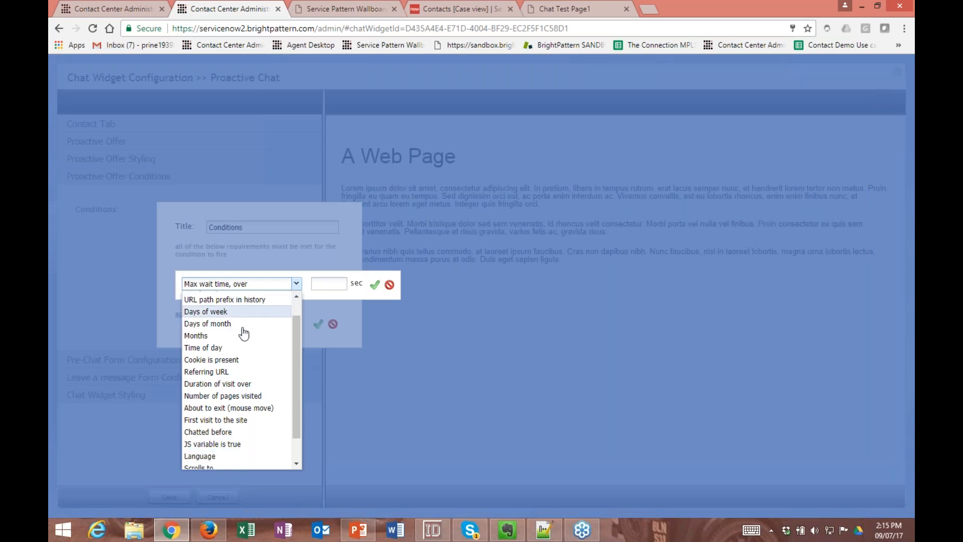
pyautogui.scroll(-2, 244, 332)
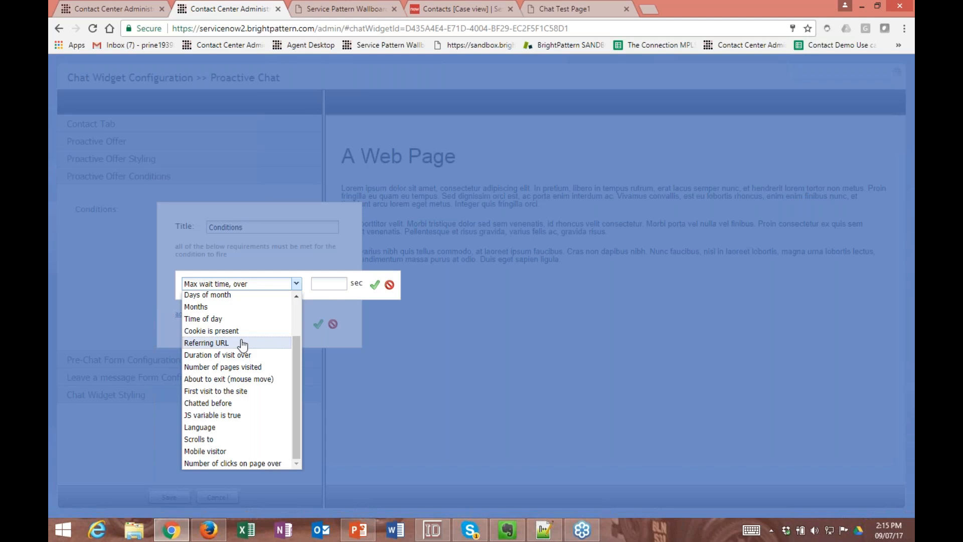
pyautogui.scroll(2, 243, 344)
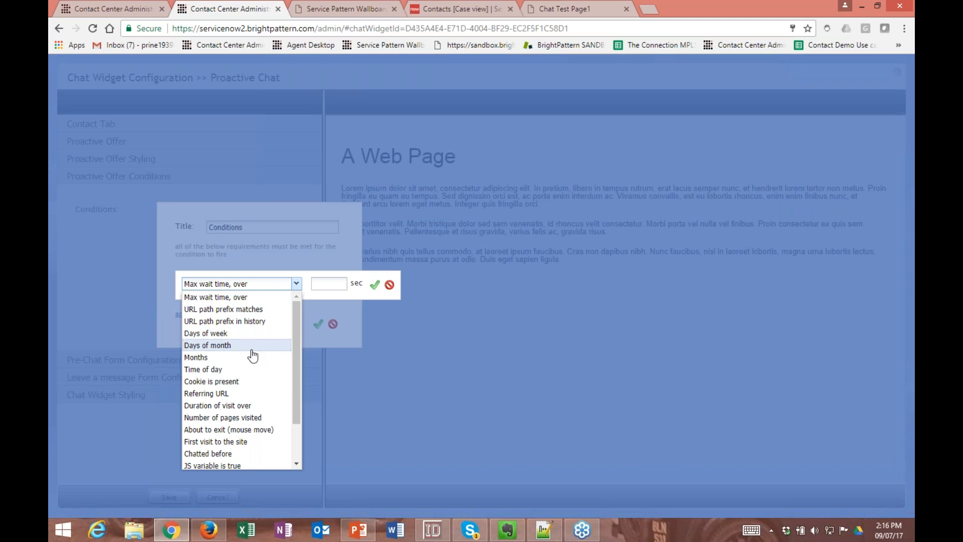
pyautogui.scroll(-2, 252, 355)
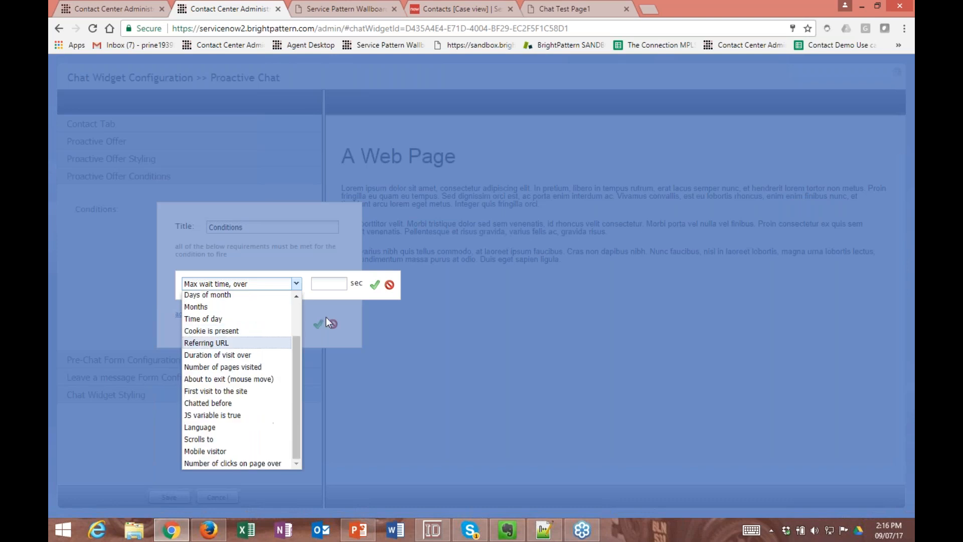
pyautogui.click(390, 285)
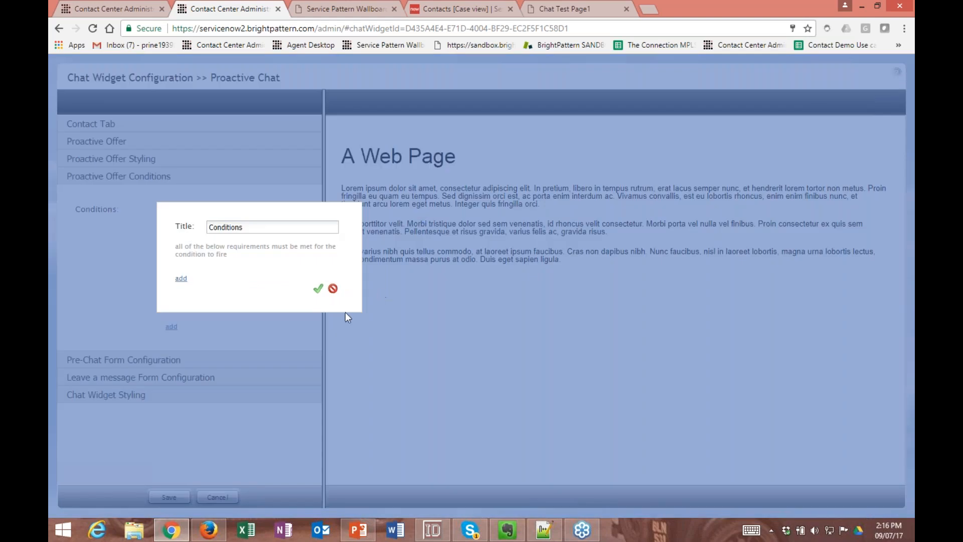
pyautogui.click(332, 289)
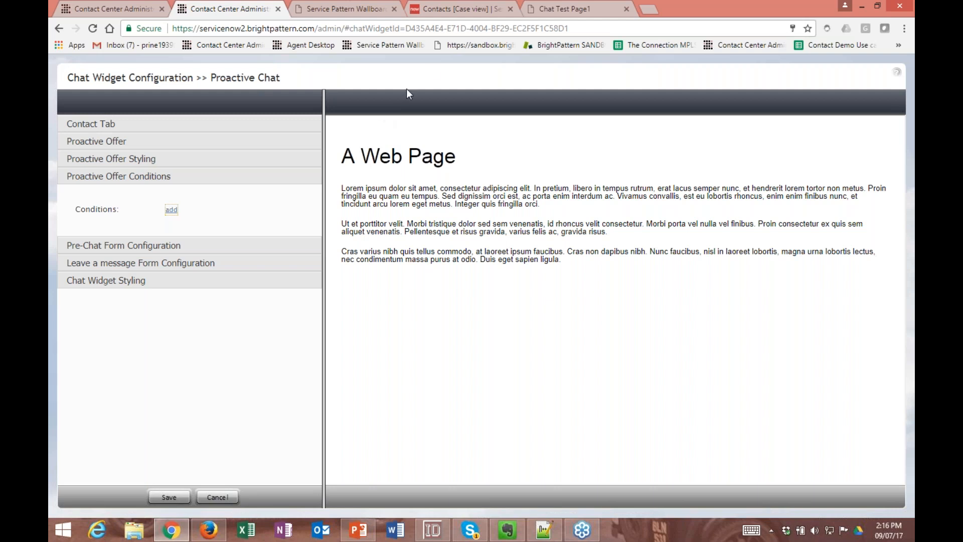
# - Switch to the ServiceNow Contacts page and move the BP Phone window to uncover the list's Updated column
pyautogui.click(464, 10)
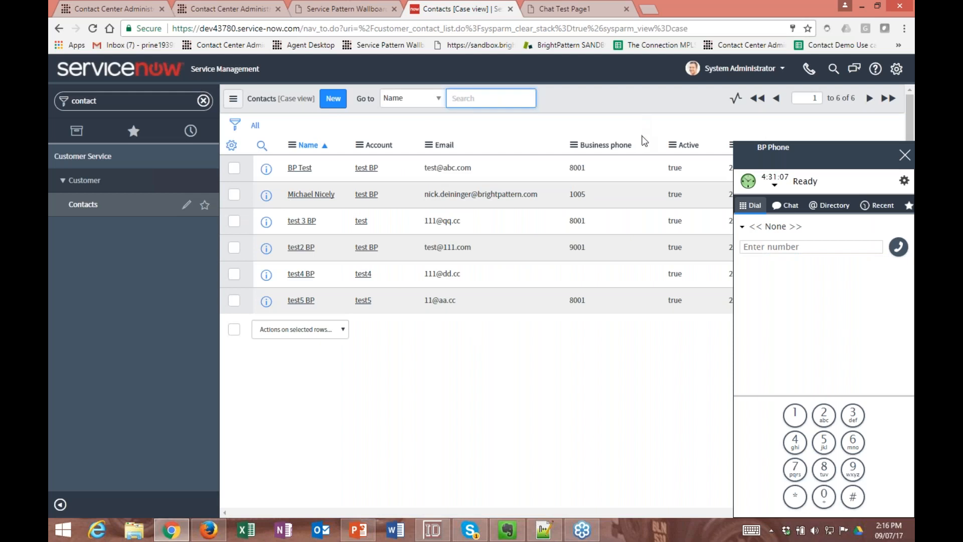
pyautogui.moveTo(805, 151); pyautogui.dragTo(703, 150)
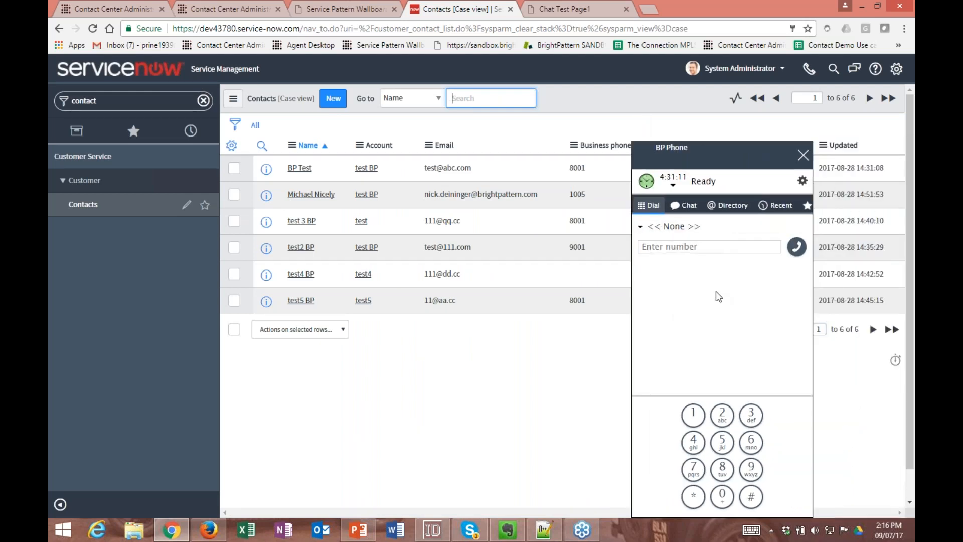
# - Move the BP Phone window aside to uncover the Contacts list's Active column
pyautogui.click(807, 73)
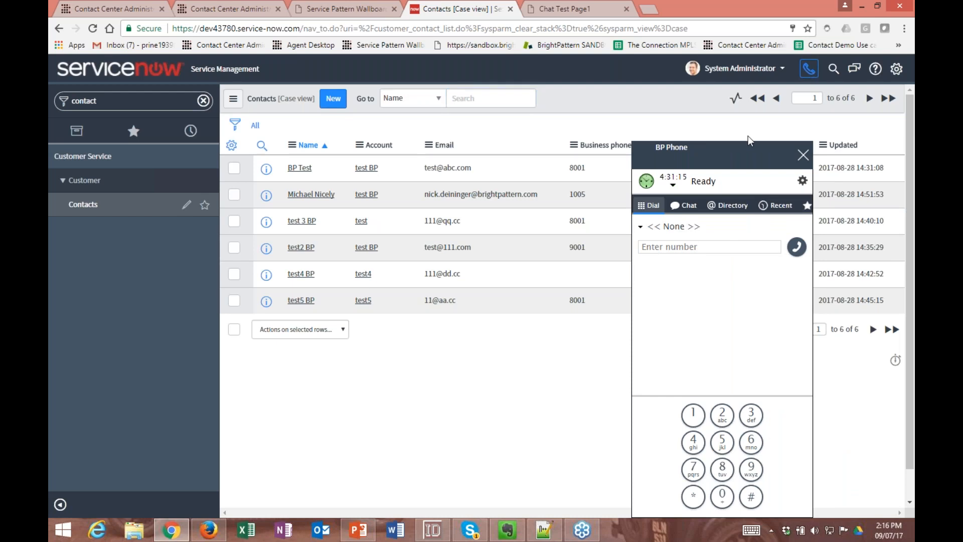
pyautogui.moveTo(767, 143); pyautogui.dragTo(824, 145)
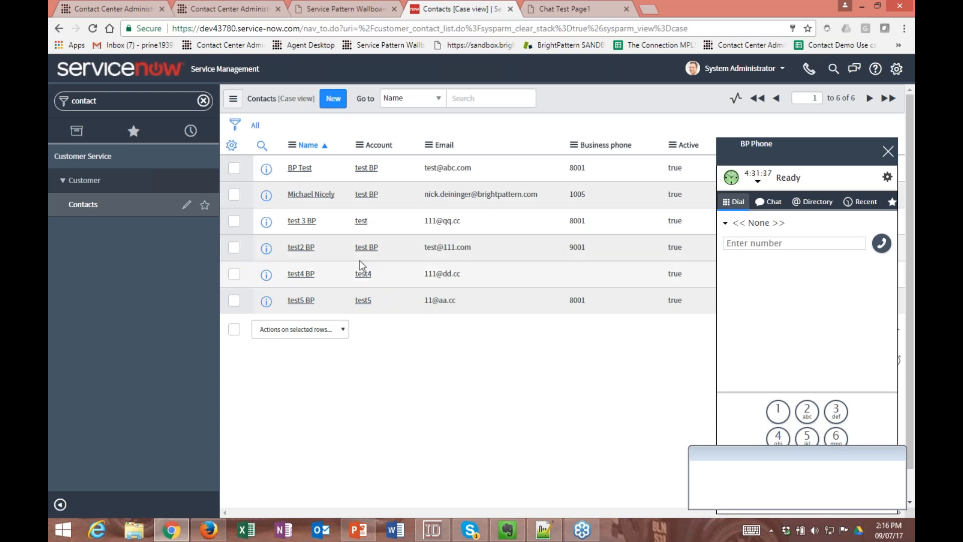
# - Start a new web chat from Chat Test Page1 and accept it in the BP Phone window in ServiceNow
pyautogui.click(546, 13)
pyautogui.moveTo(851, 455); pyautogui.dragTo(890, 540)
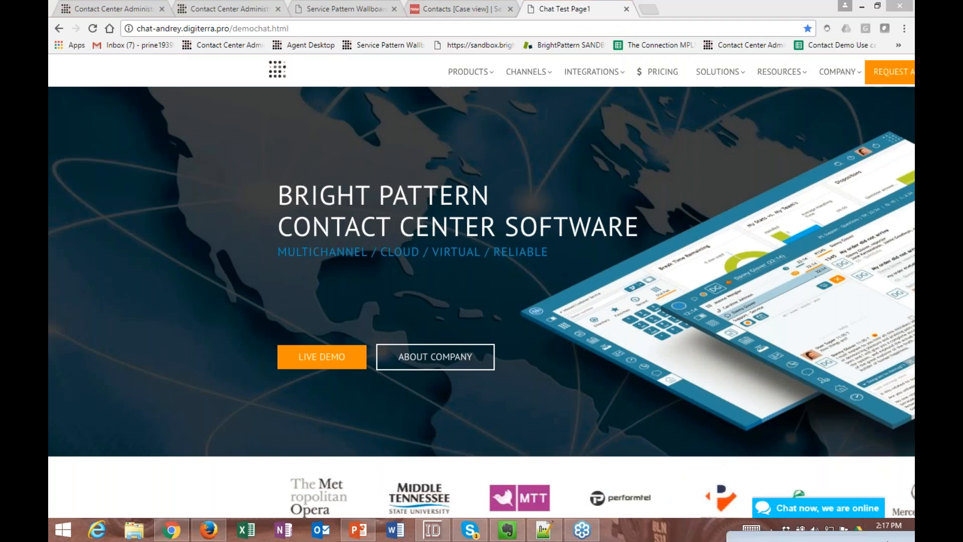
pyautogui.click(820, 509)
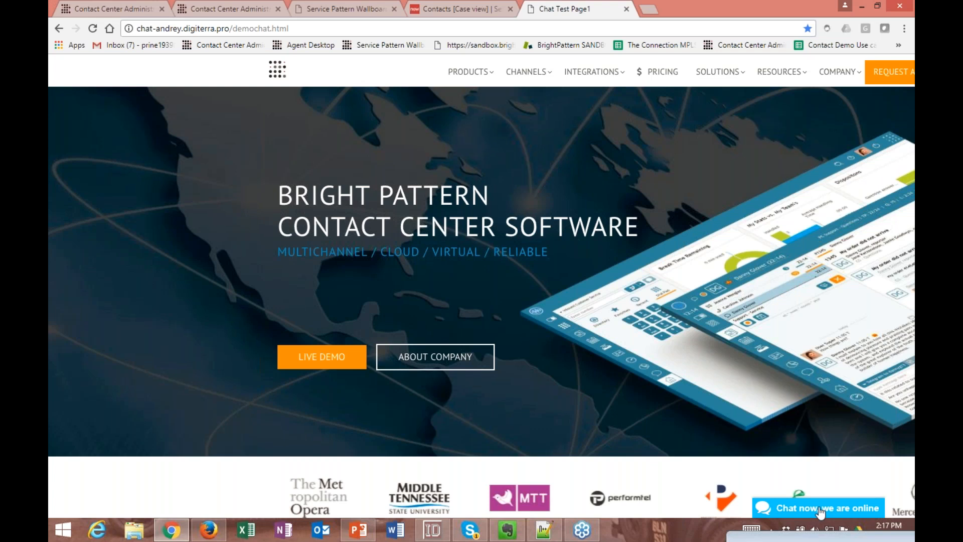
pyautogui.click(820, 510)
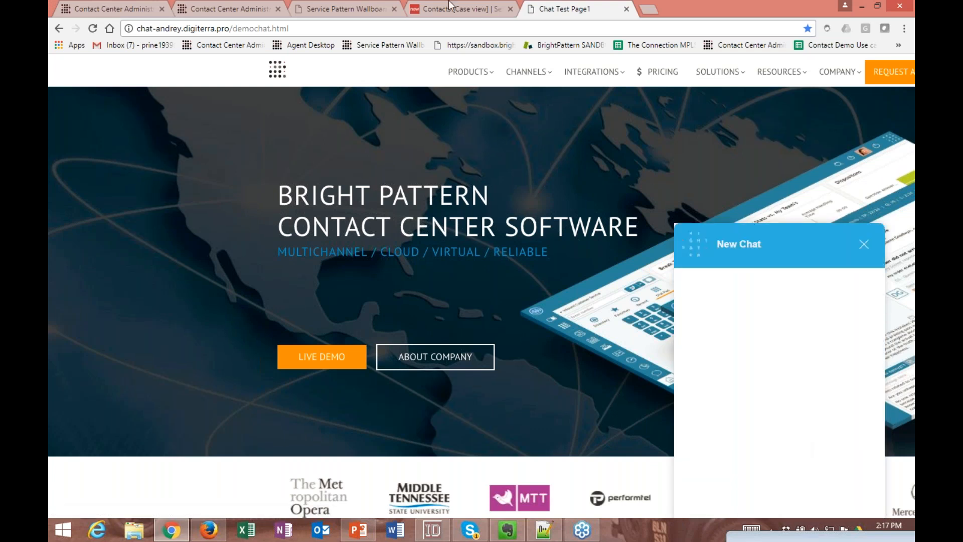
pyautogui.click(450, 7)
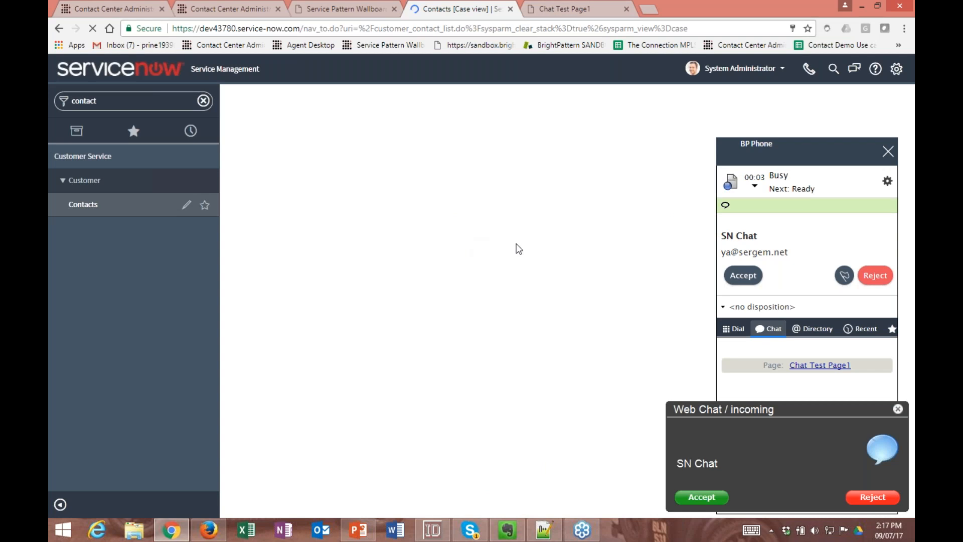
pyautogui.click(750, 277)
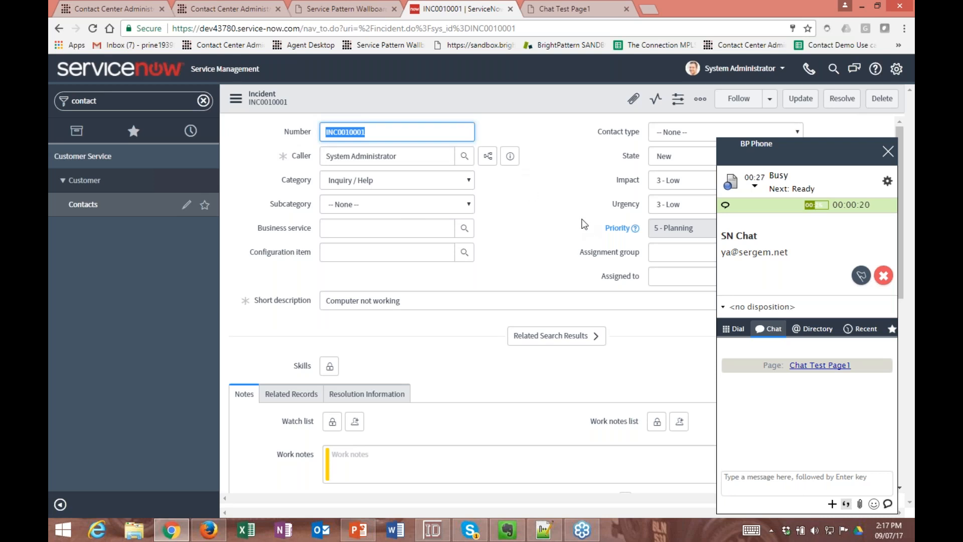
# - Preview the caller's user details from the incident form and close the preview
pyautogui.click(509, 156)
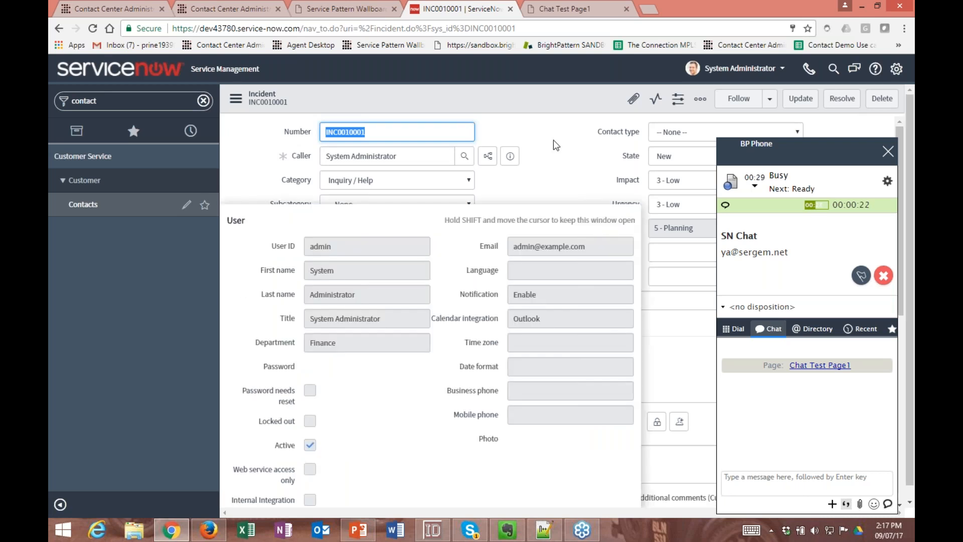
pyautogui.click(158, 295)
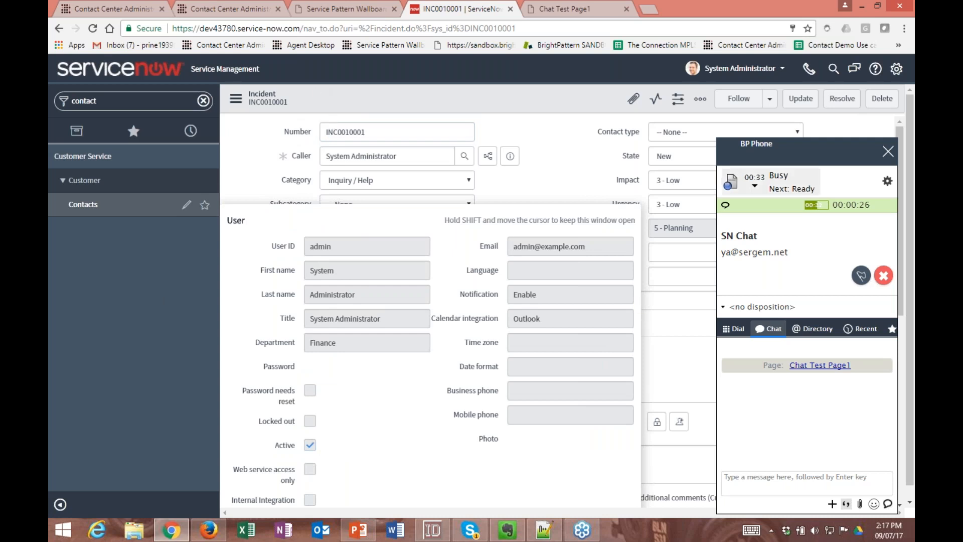
pyautogui.click(799, 99)
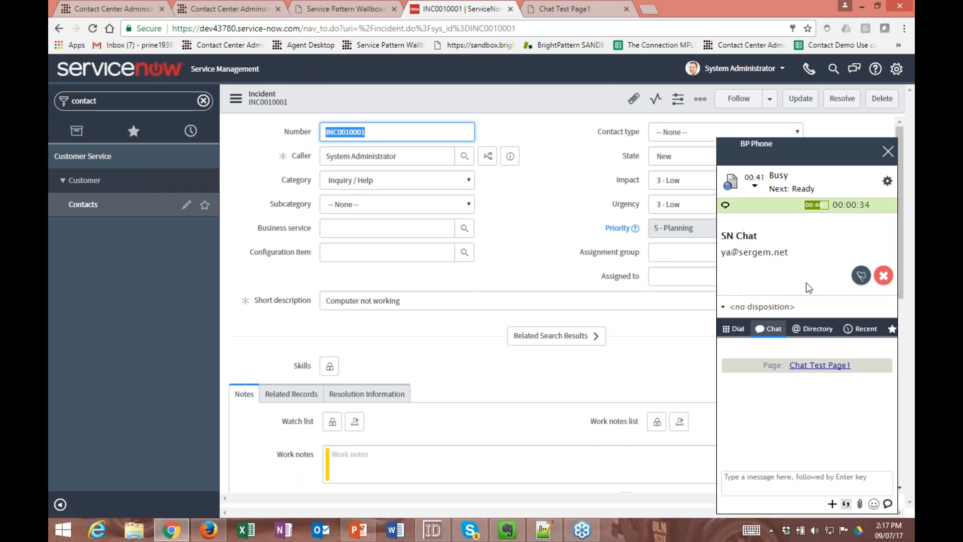
# - End the SN Chat session and complete it with the disposition "Product sold"
pyautogui.click(883, 277)
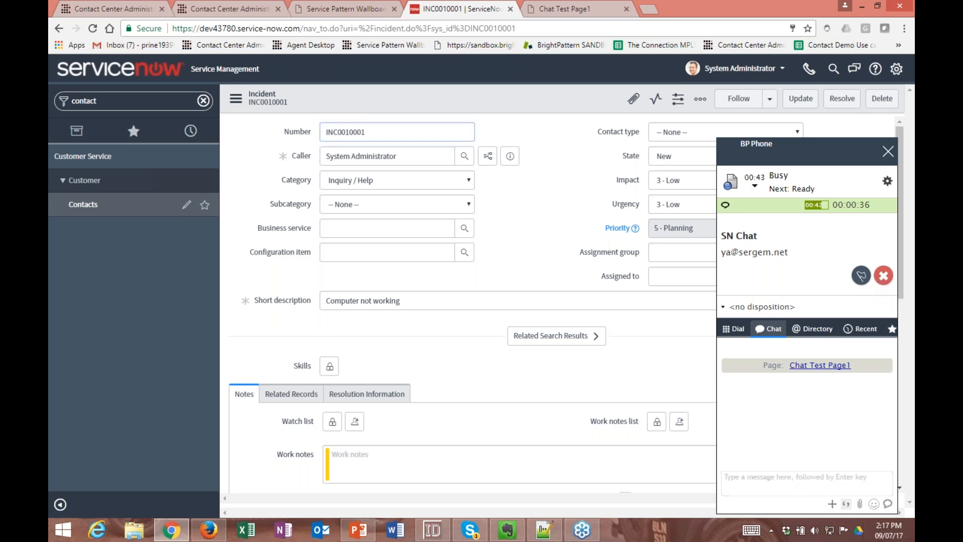
pyautogui.click(775, 310)
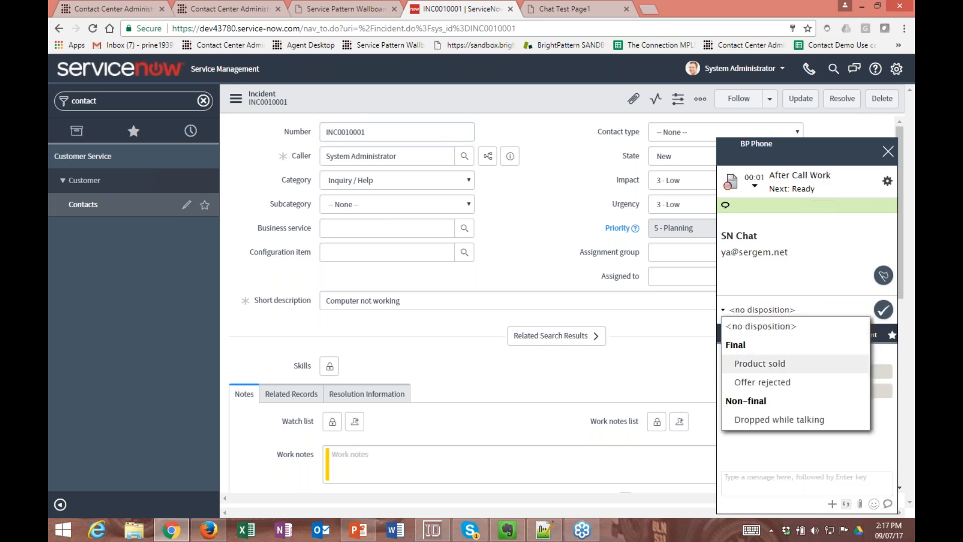
pyautogui.click(759, 363)
pyautogui.click(883, 309)
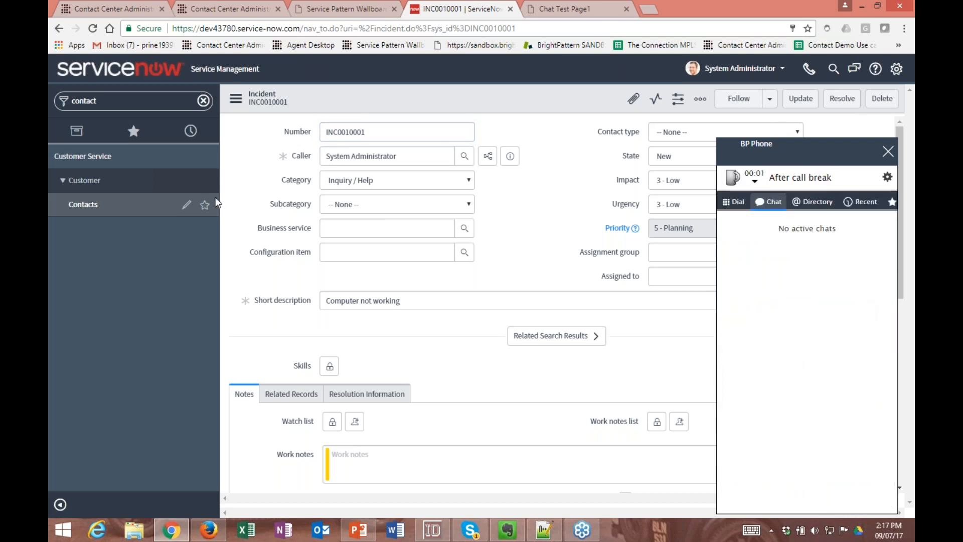
# - Clear the "contact" filter from the ServiceNow navigator and open the Self-Service Dashboards page
pyautogui.click(131, 183)
pyautogui.moveTo(106, 102); pyautogui.dragTo(48, 107)
pyautogui.press('BackSpace')
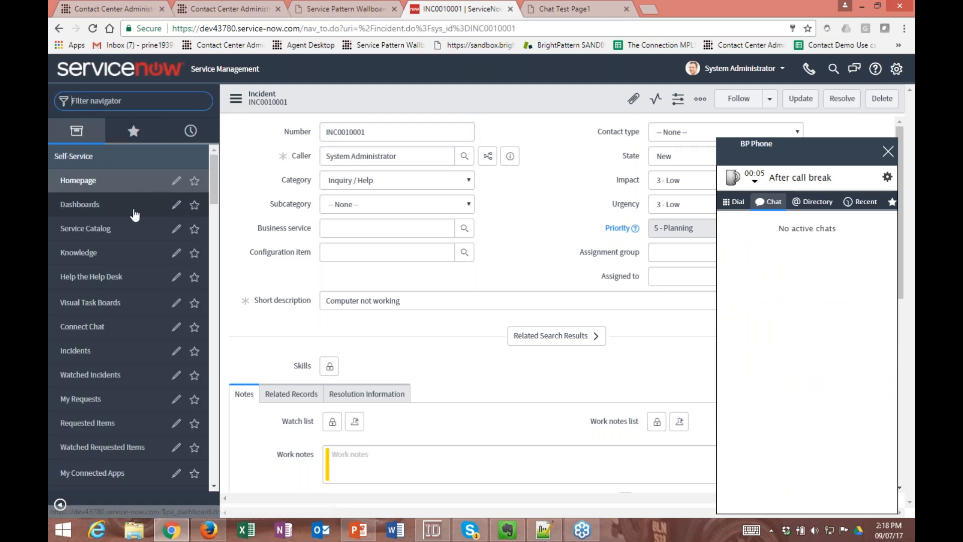
pyautogui.click(90, 204)
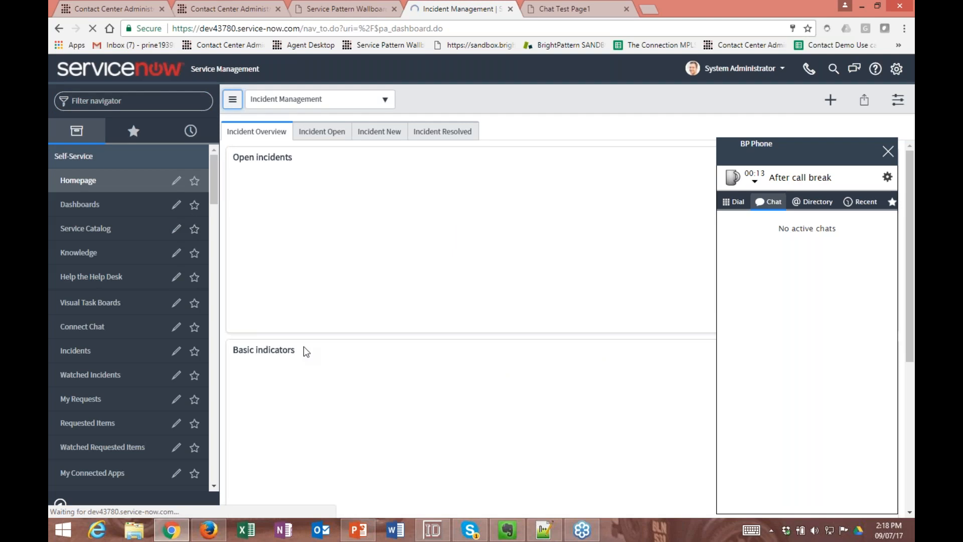
# - Switch to Agent Desktop in Firefox and place a call to the Service Now extension
pyautogui.click(209, 530)
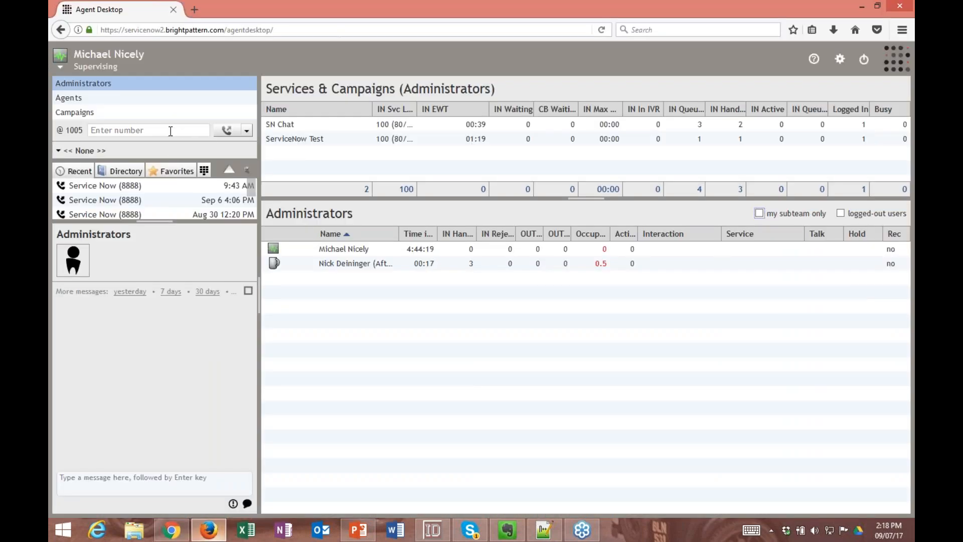
pyautogui.click(133, 131)
pyautogui.write('8888')
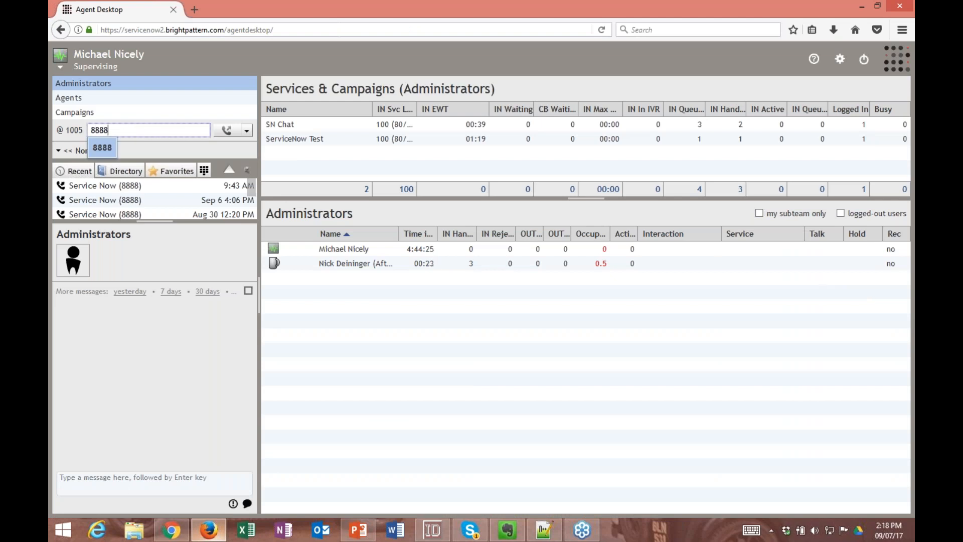
pyautogui.click(162, 376)
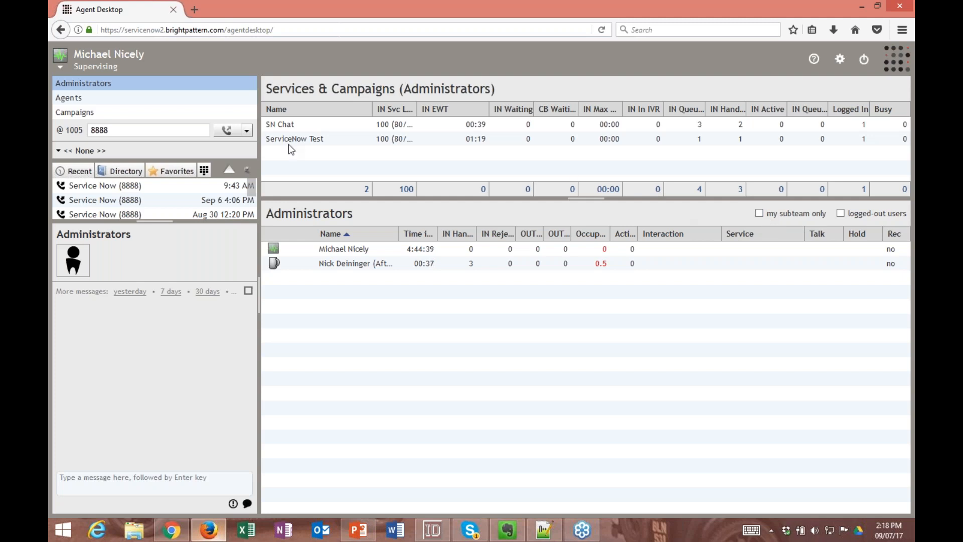
pyautogui.click(222, 131)
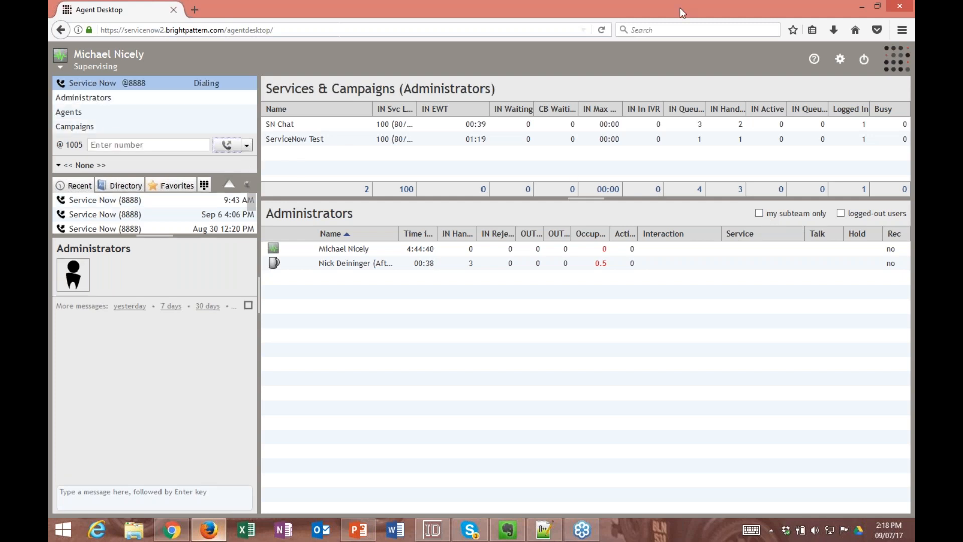
# - Return to ServiceNow, set the BP Phone agent status to Ready and accept the incoming ServiceNow Test call
pyautogui.click(861, 7)
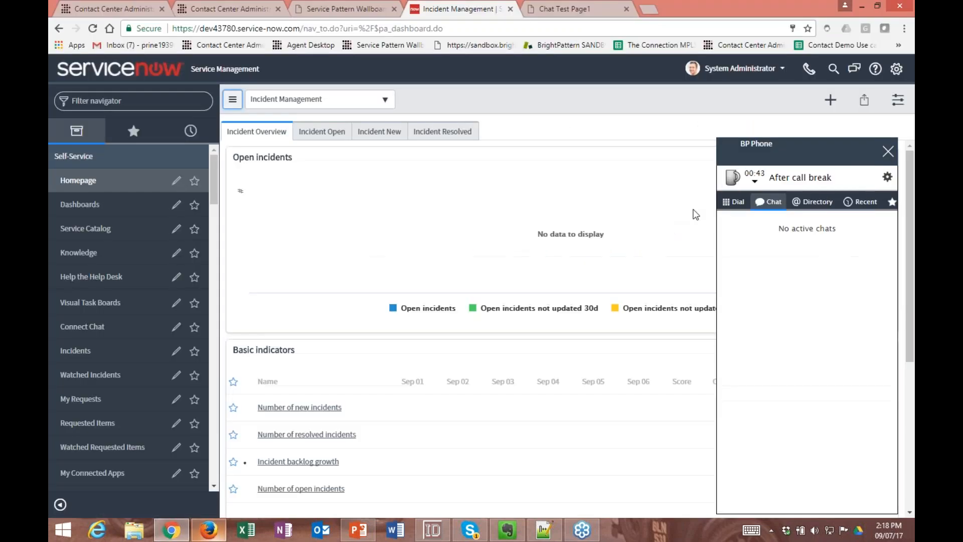
pyautogui.click(733, 177)
pyautogui.click(752, 216)
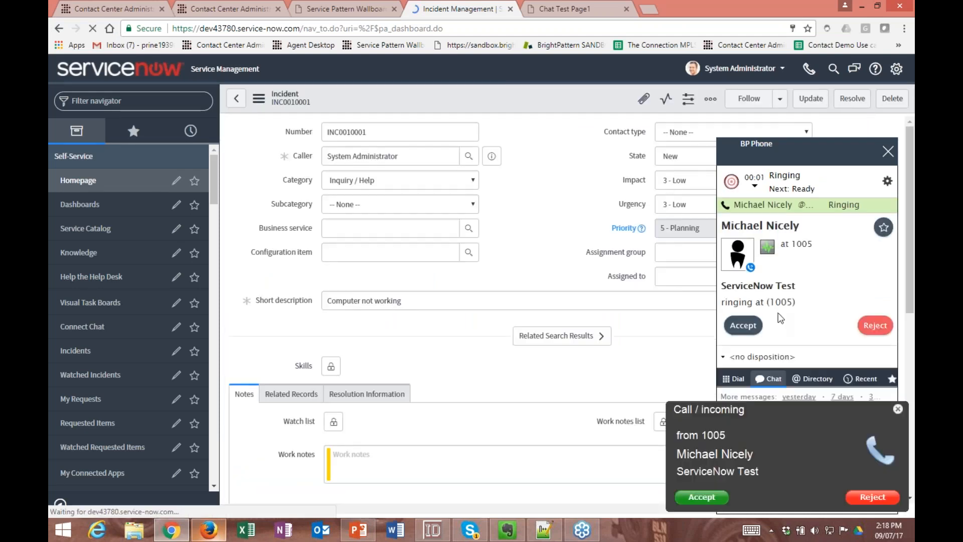
pyautogui.click(751, 327)
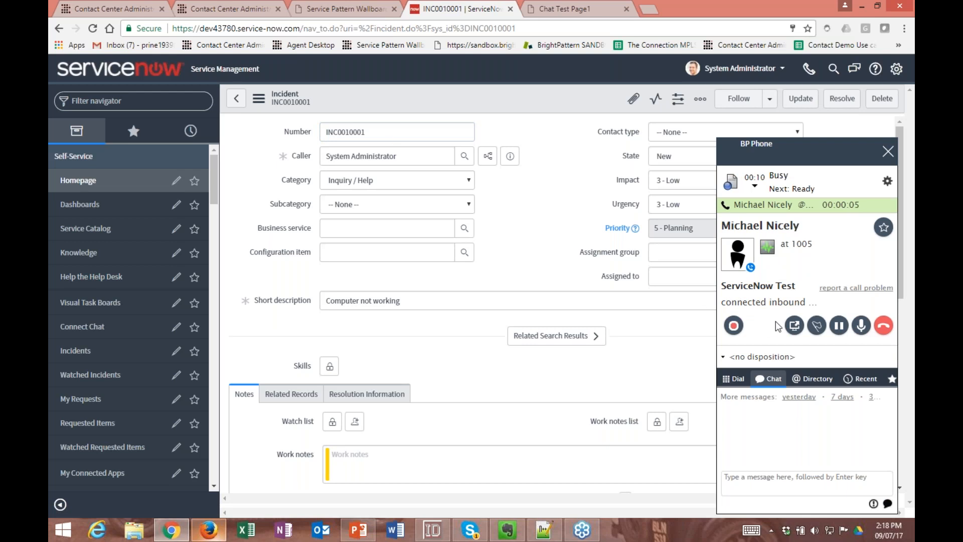
# - Hang up the ServiceNow Test call, choose a disposition and complete its after-call work
pyautogui.click(881, 329)
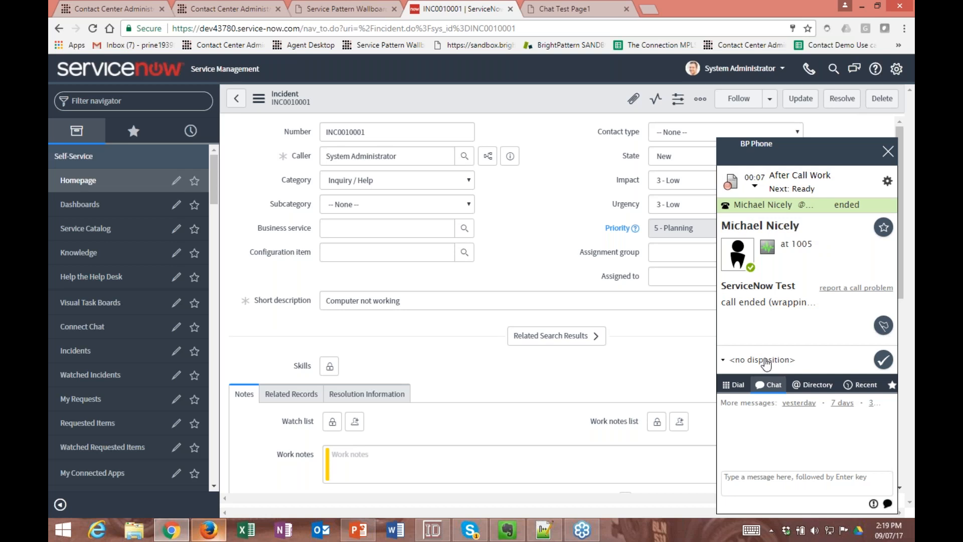
pyautogui.click(765, 360)
pyautogui.click(752, 228)
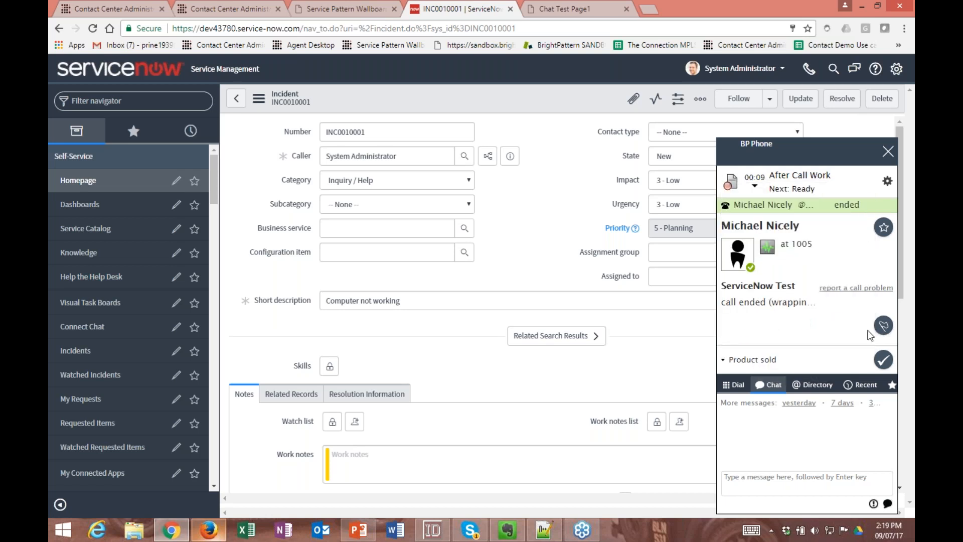
pyautogui.click(882, 360)
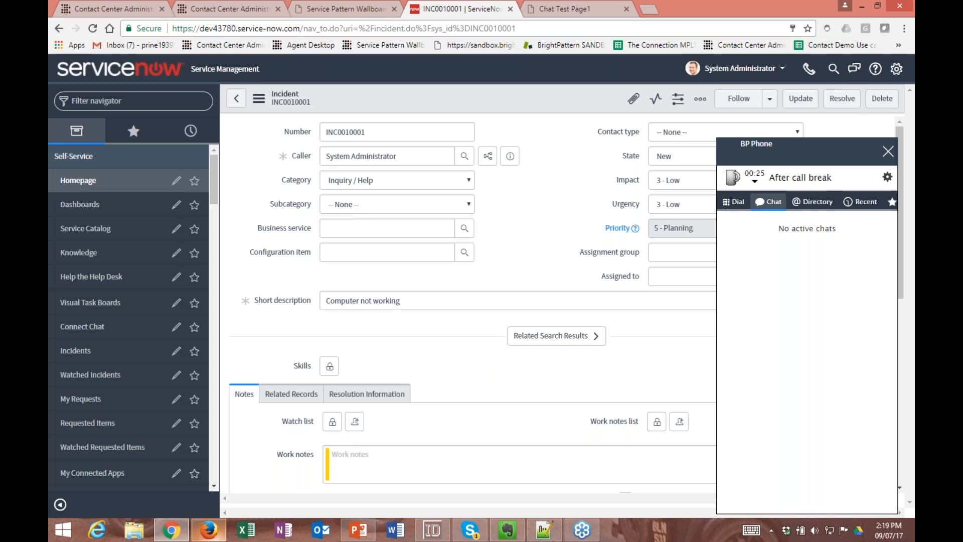
# - Switch to Contact Center Administrator and open the Service Now voice scenario for editing
pyautogui.click(233, 9)
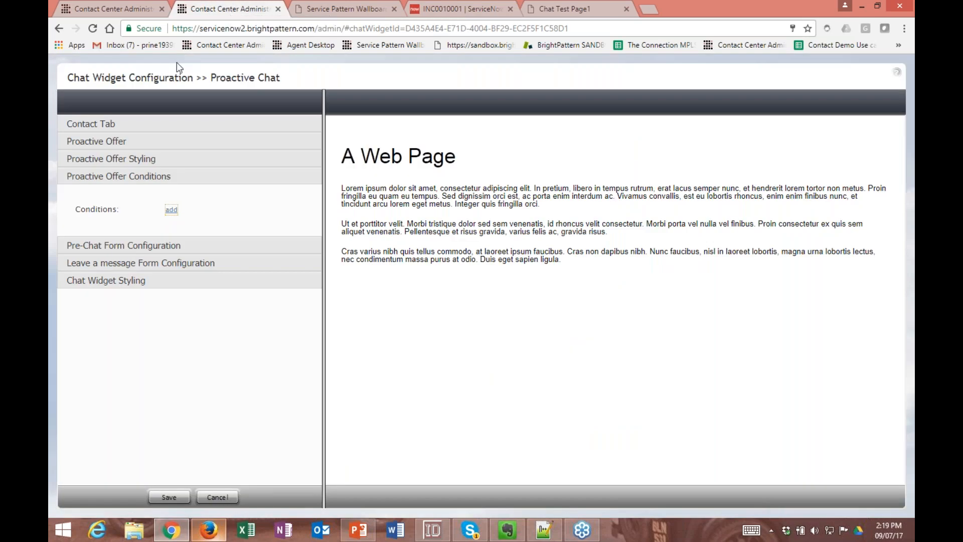
pyautogui.click(117, 2)
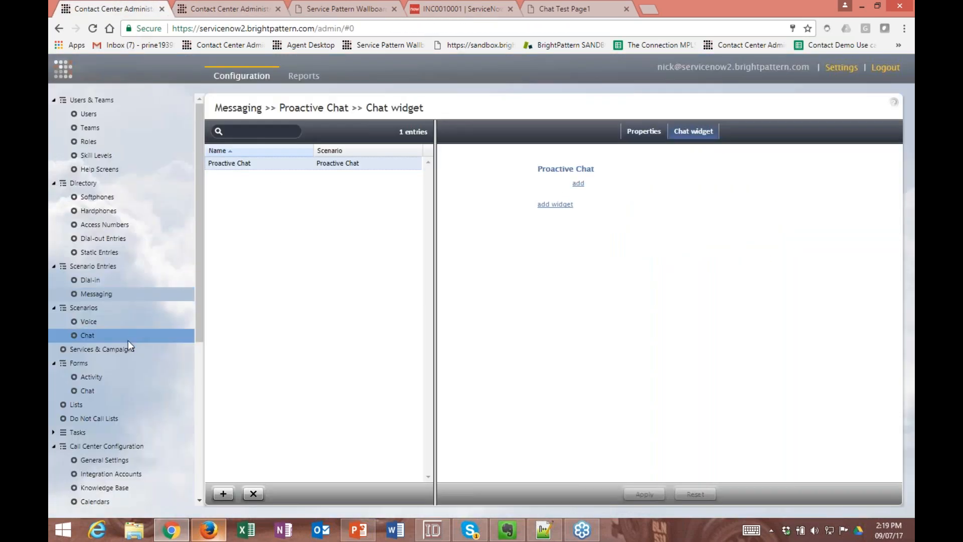
pyautogui.click(113, 321)
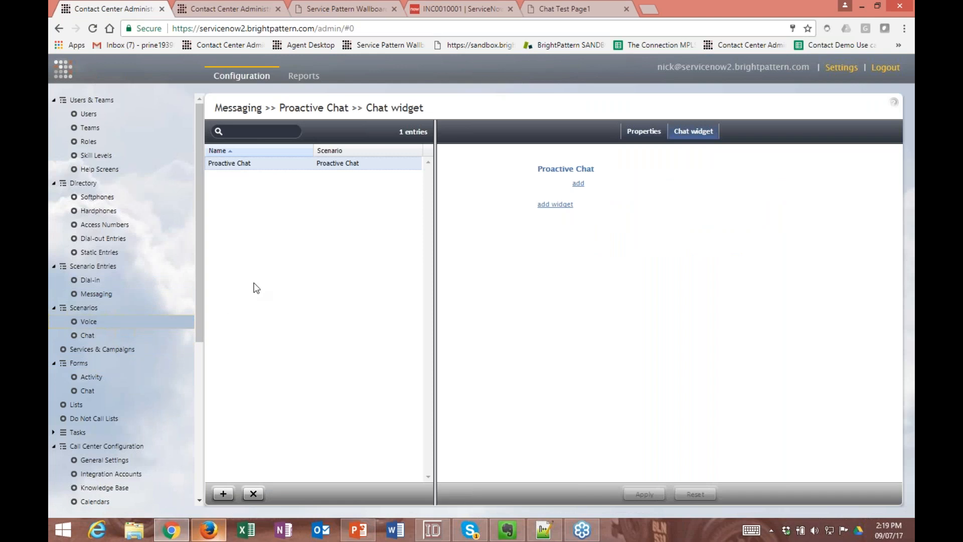
pyautogui.doubleClick(264, 163)
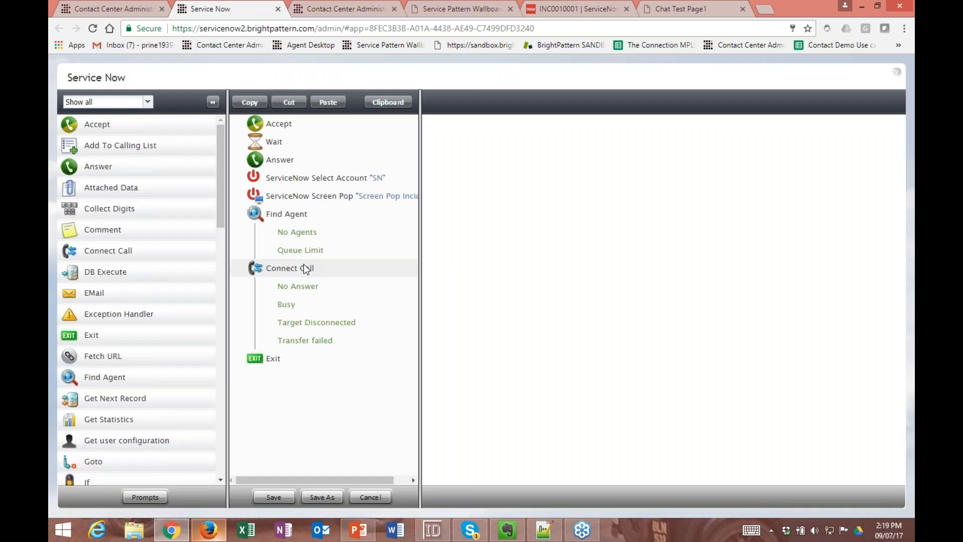
# - Look through the scenario builder's available blocks, including the Salesforce.com, ServiceNow and Zendesk integration blocks
pyautogui.scroll(-3, 155, 279)
pyautogui.scroll(-10, 155, 279)
pyautogui.scroll(2, 150, 263)
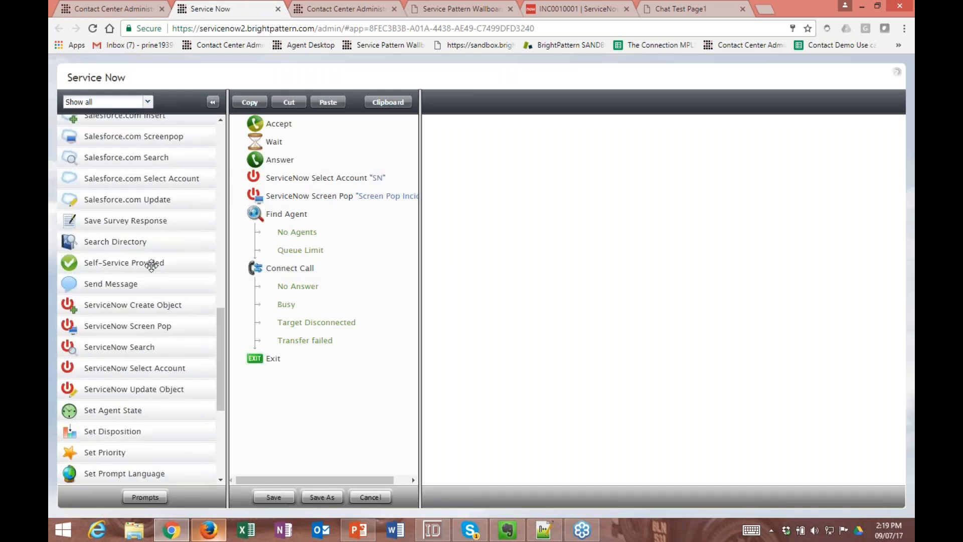
pyautogui.scroll(-3, 129, 227)
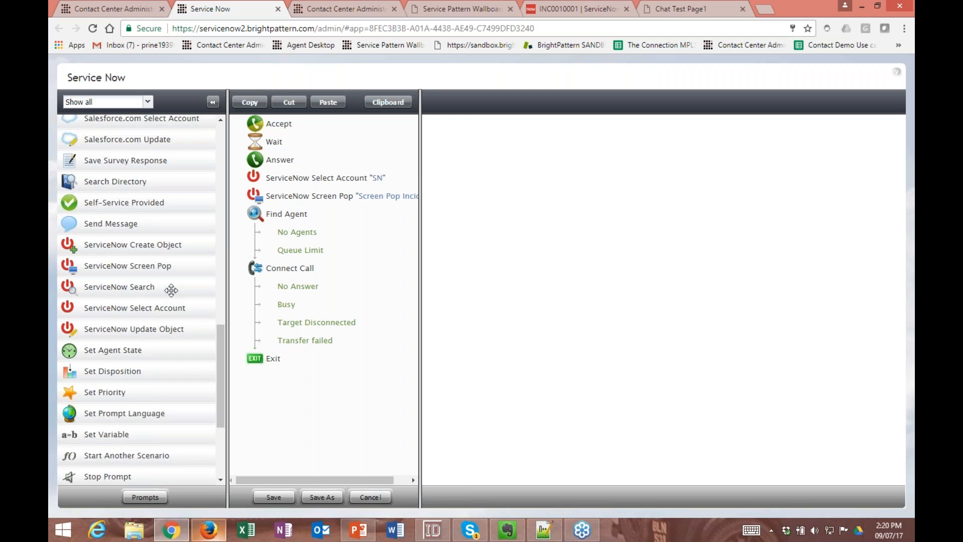
pyautogui.scroll(-4, 171, 289)
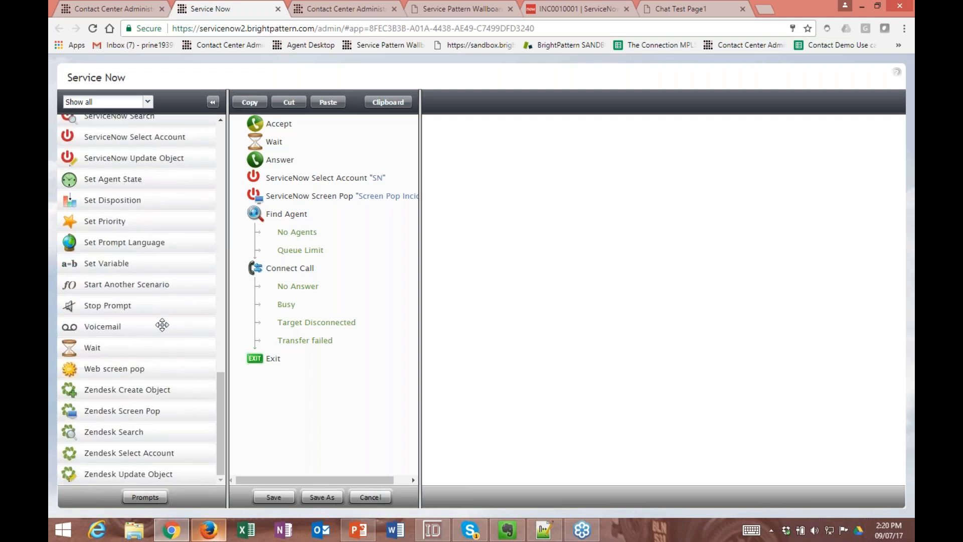
pyautogui.scroll(1, 140, 328)
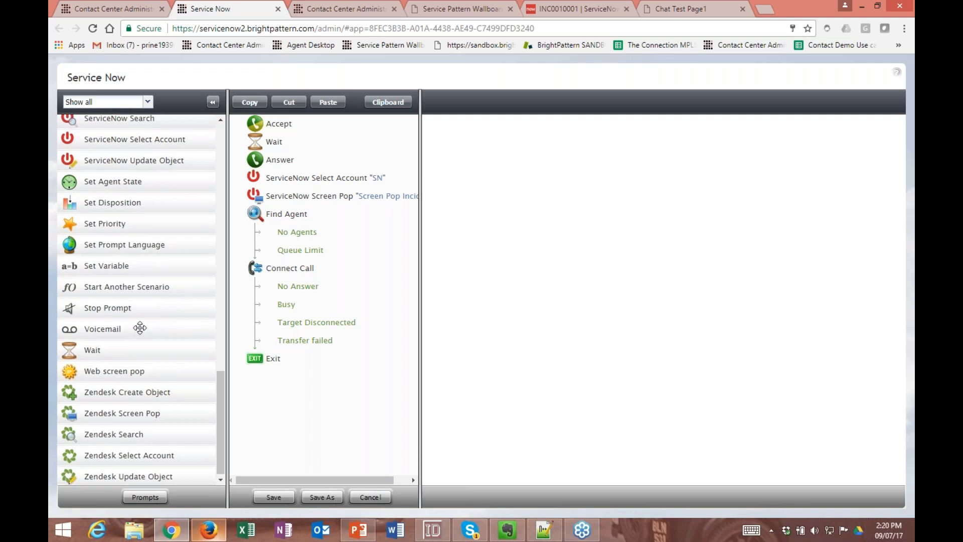
pyautogui.scroll(5, 138, 328)
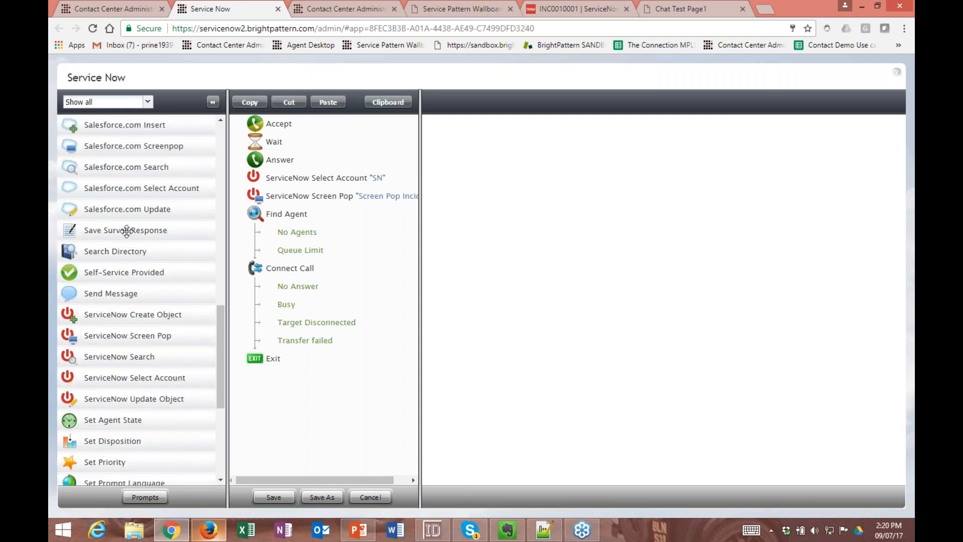
# - Add a Save Survey Response block below Exit in the Service Now scenario and examine its custom fields
pyautogui.moveTo(126, 231); pyautogui.dragTo(277, 381)
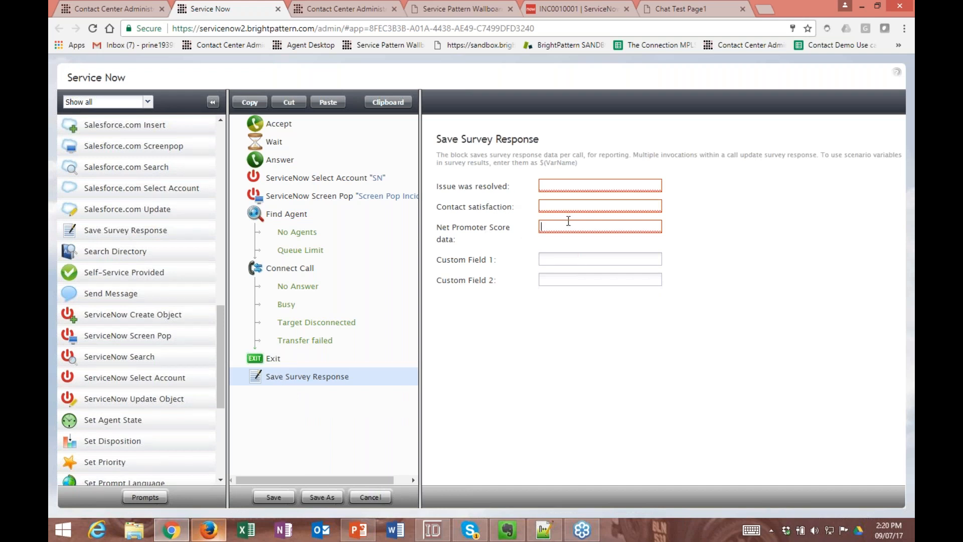
pyautogui.click(564, 279)
pyautogui.click(571, 257)
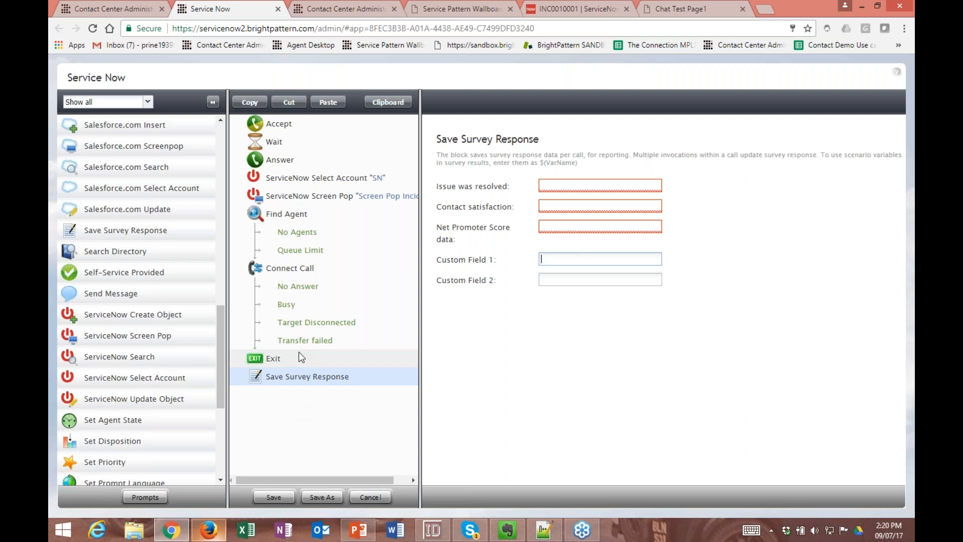
# - Switch to Agent Desktop, review the metrics available for the Services & Campaigns view and close the selection without changes
pyautogui.click(209, 532)
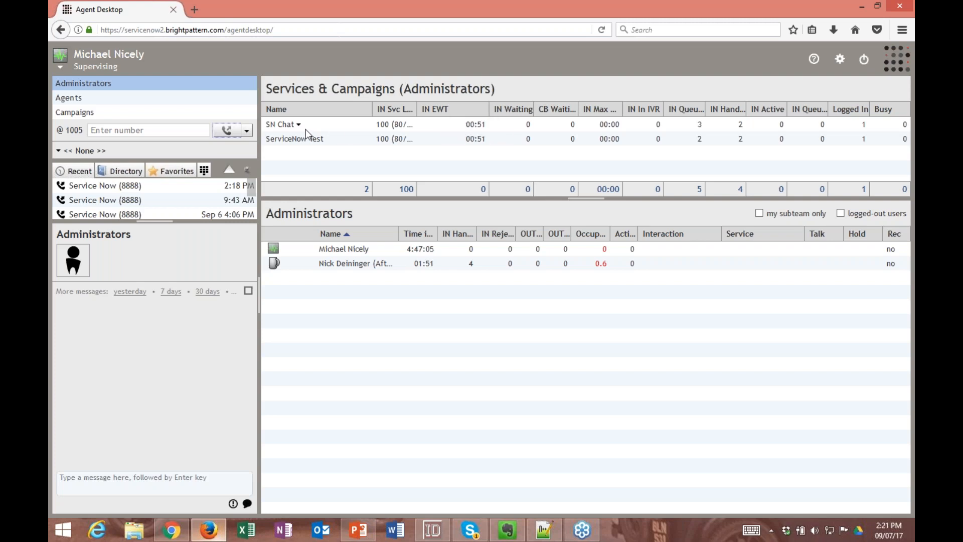
pyautogui.click(484, 113)
pyautogui.click(495, 126)
pyautogui.scroll(-6, 386, 321)
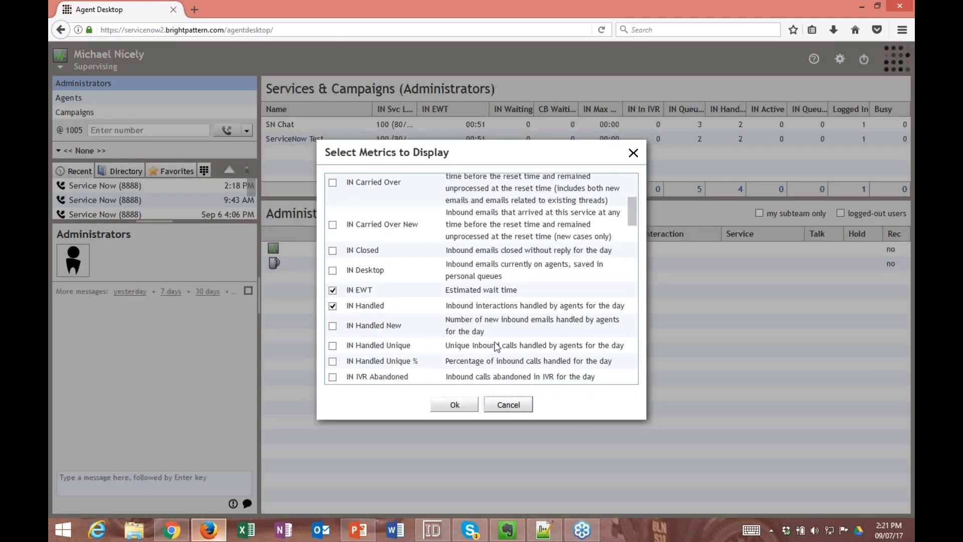
pyautogui.click(501, 401)
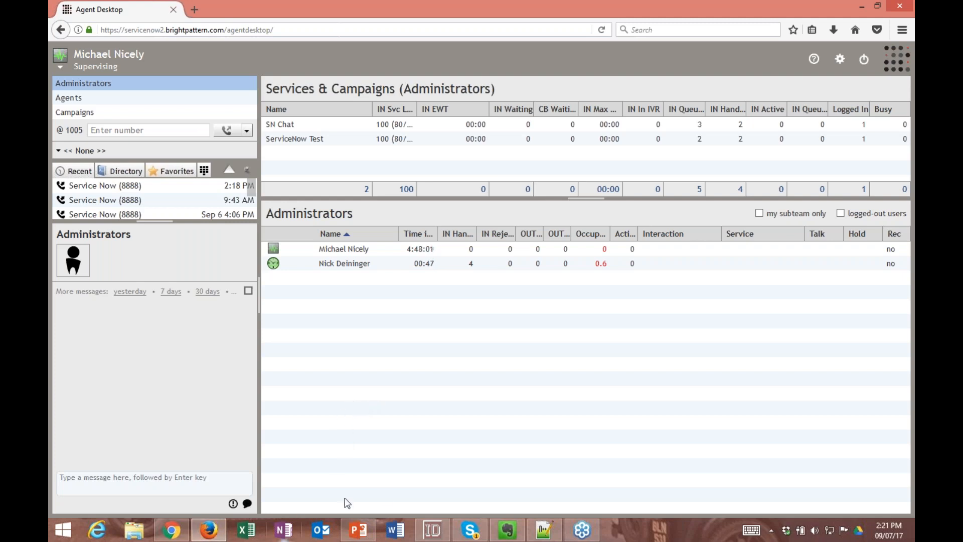
# - Switch to the 3.16.0-new presentation in PowerPoint
pyautogui.click(357, 530)
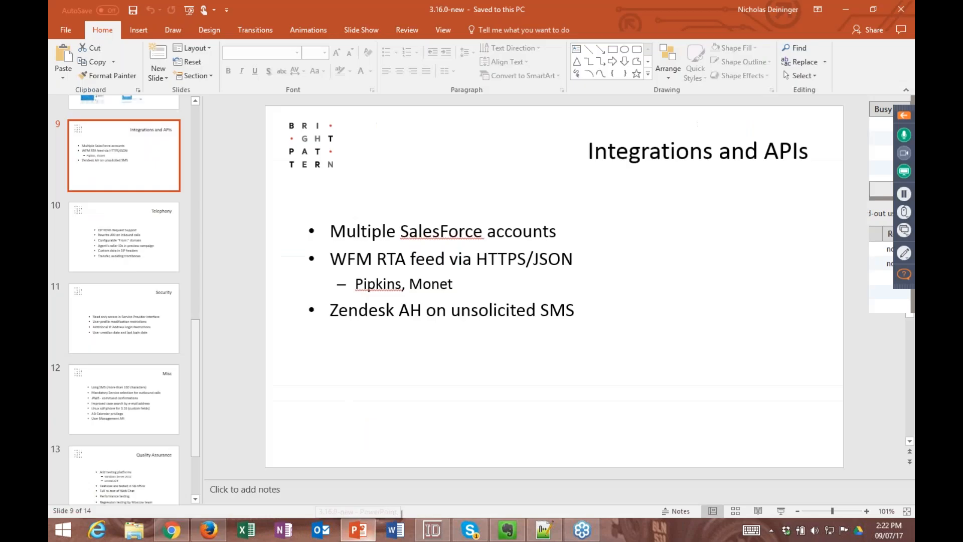